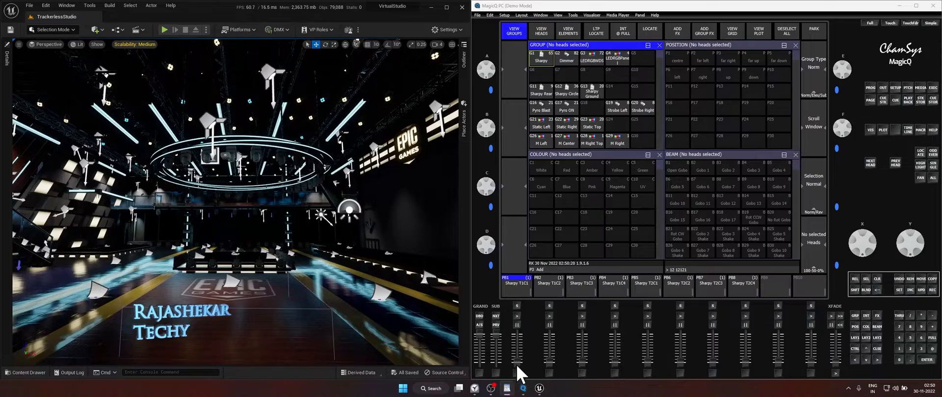
Step: Preview the Sharpy playbacks PB1, PB2 and PB6 one at a time by bringing each level up and back down
left_click_drag(516, 364, 528, 280)
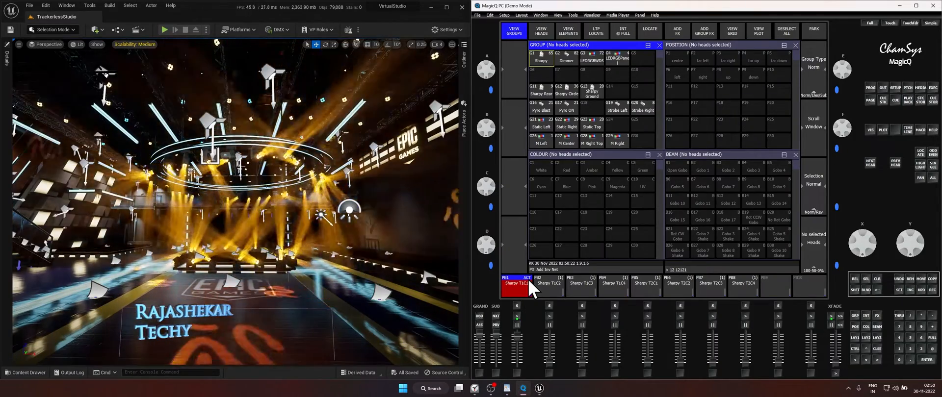
left_click_drag(517, 334, 517, 364)
left_click_drag(549, 363, 570, 290)
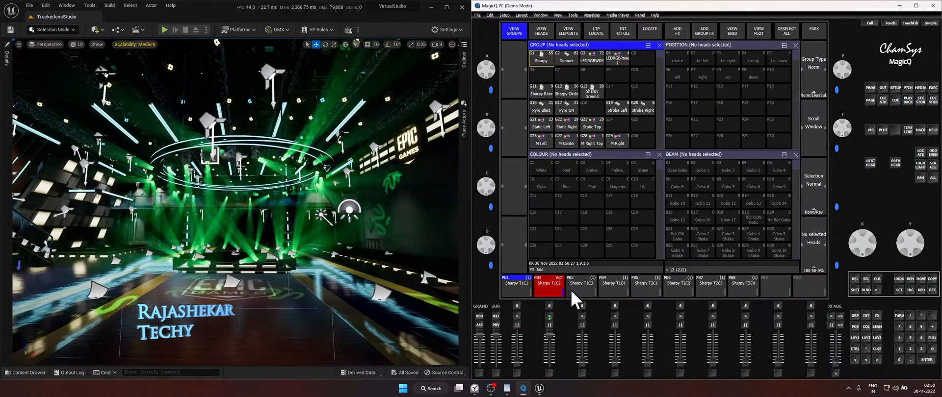
left_click_drag(548, 334, 549, 362)
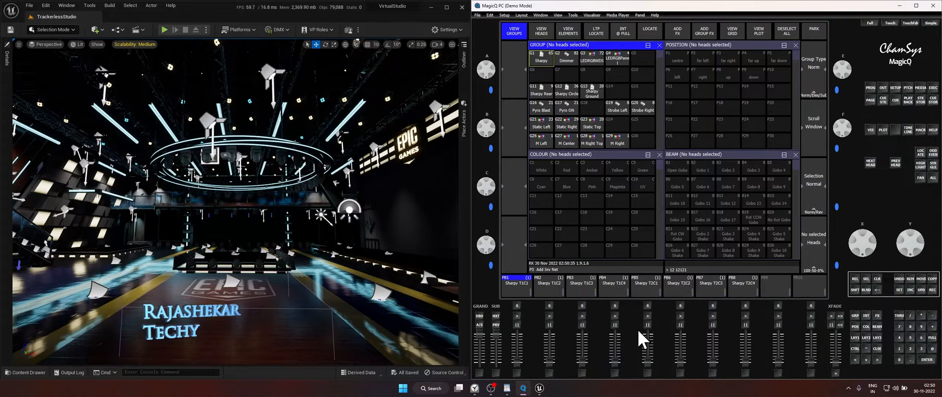
left_click(682, 362)
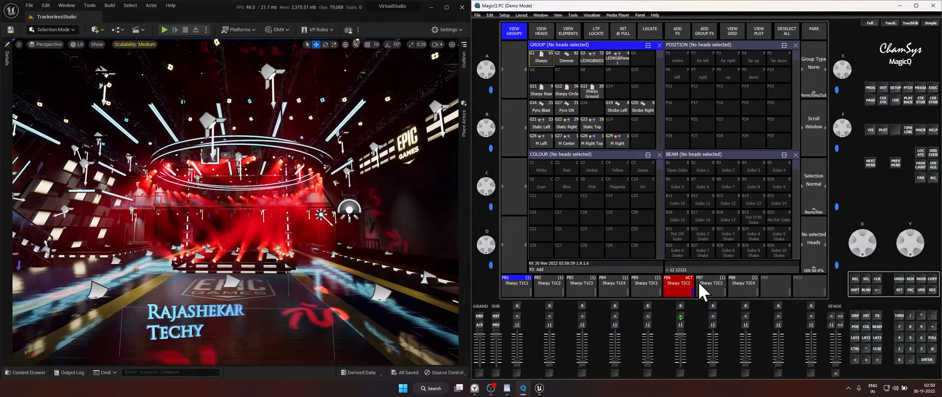
left_click_drag(699, 283, 699, 392)
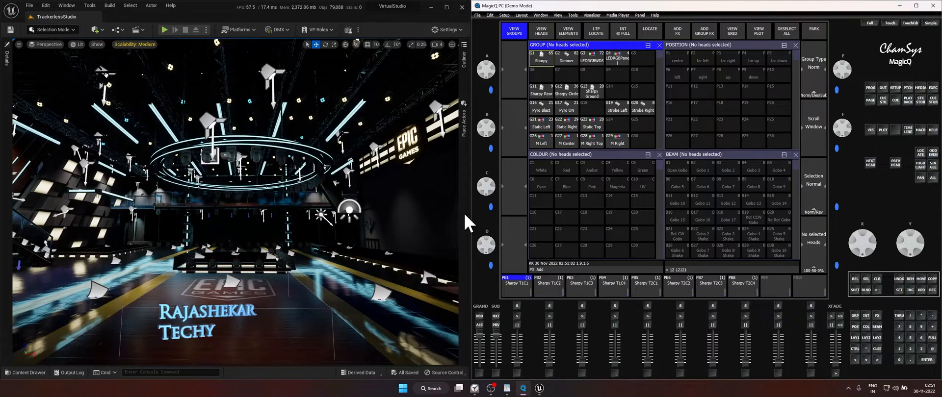
Step: In Unreal Engine, open the FuseDMX library's fixture patch and select Moving Head_1 in Universe 1
left_click(354, 208)
key("ctrl+space")
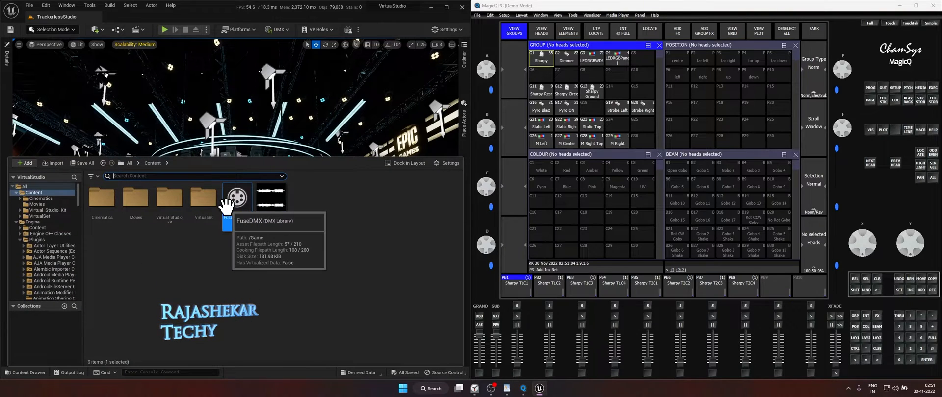
double_click(230, 208)
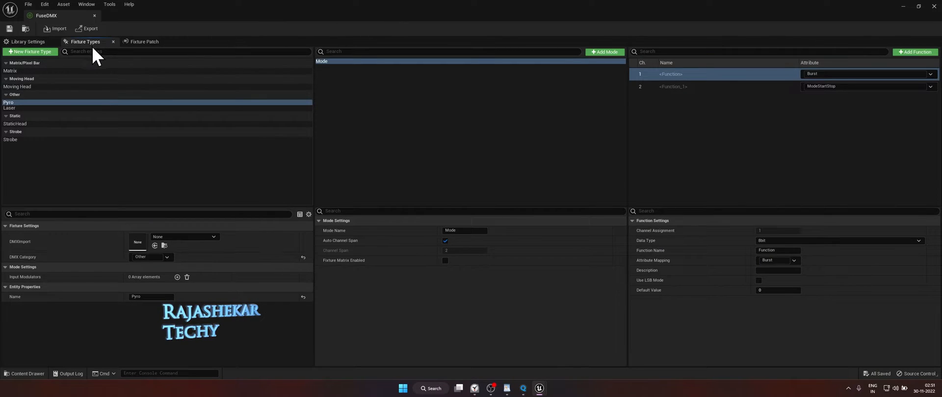
left_click(141, 42)
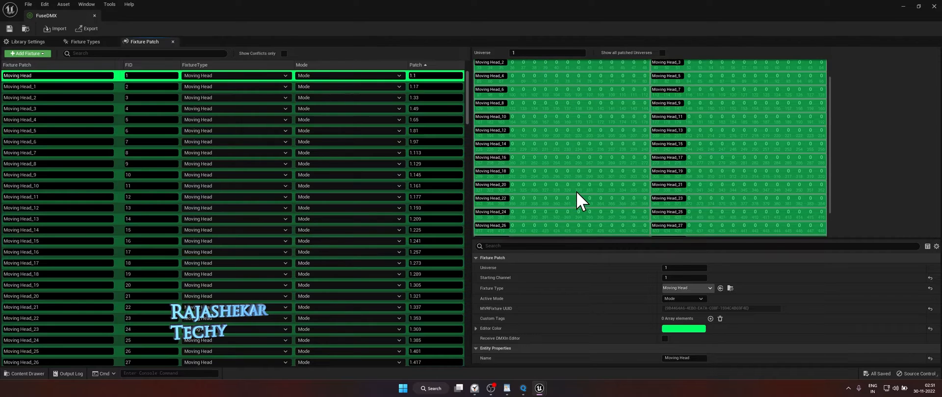
left_click(638, 89)
left_click(715, 79)
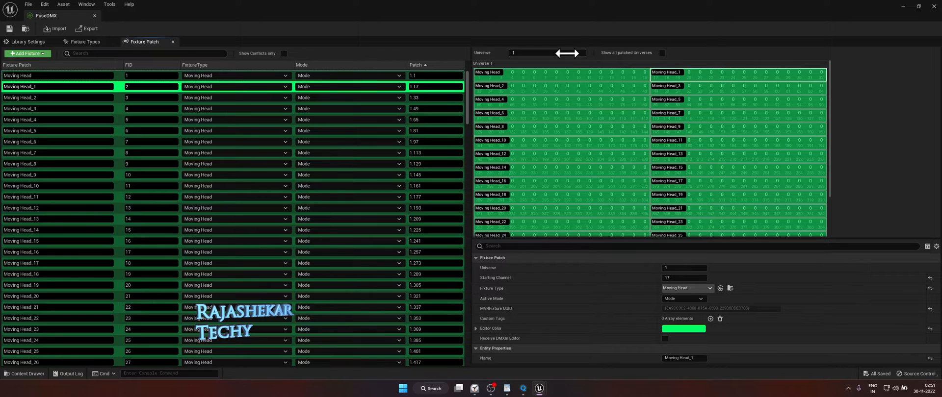
Step: Display Universe 4 in the patch overview to inspect its Matrix and Laser fixtures
left_click(567, 54)
type("4")
key("Return")
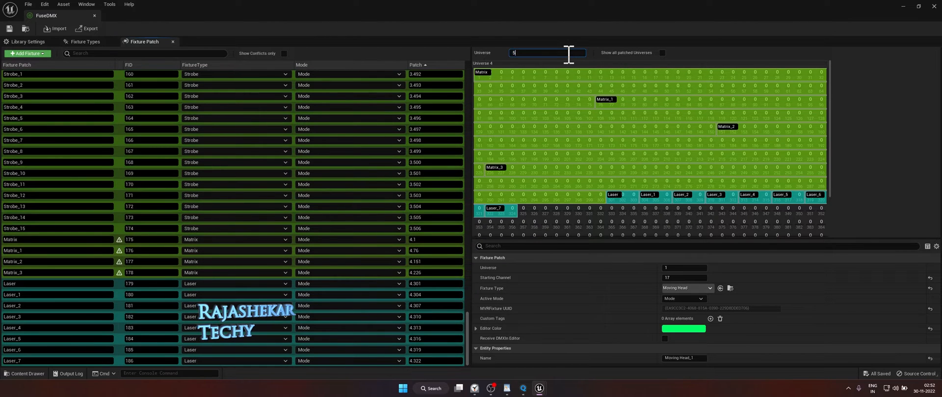
key("Return")
key("Return")
Step: Try patching the first Laser fixture to address 5.100, and undo the address change
left_click(293, 284)
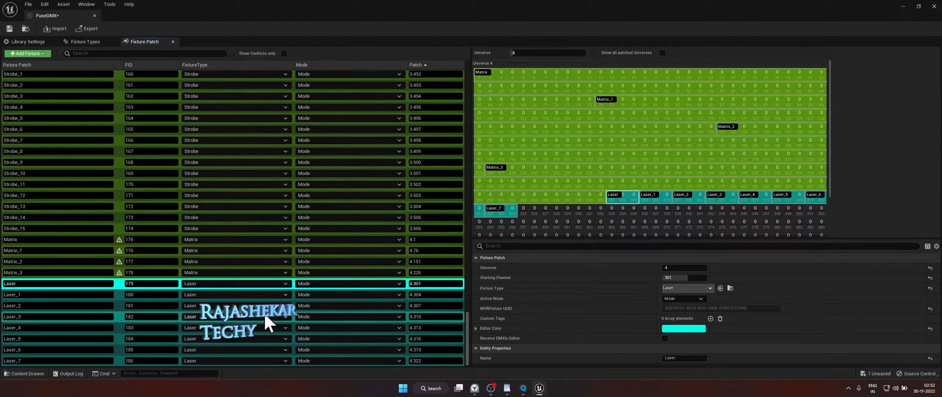
key("F2")
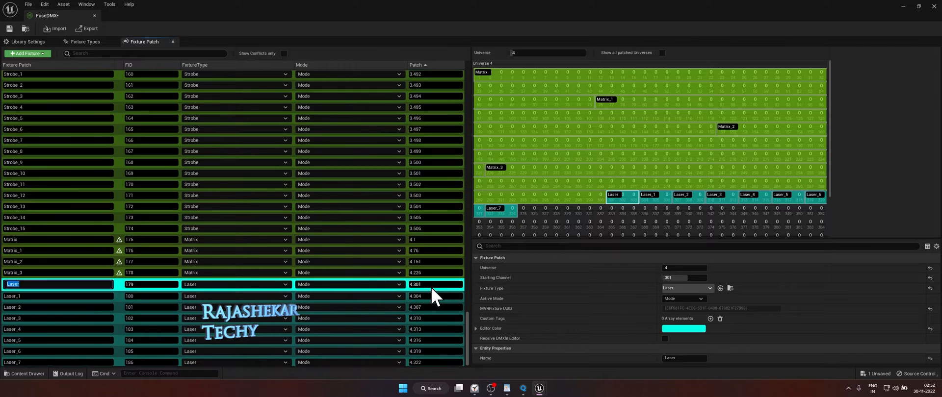
left_click(435, 285)
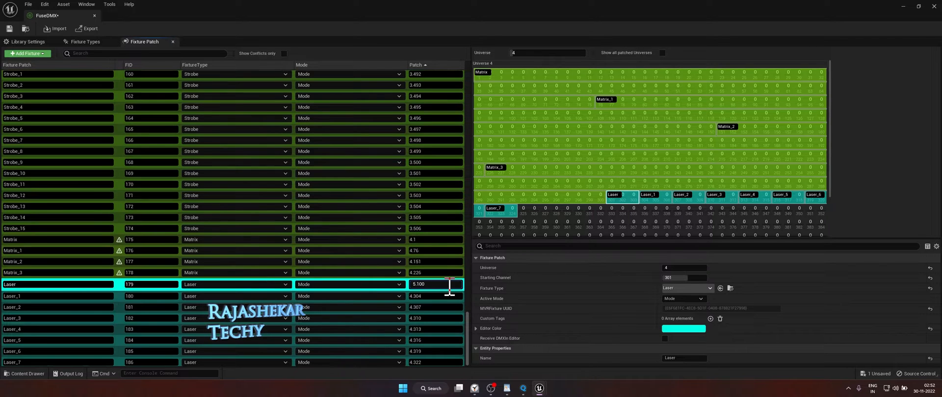
type("5.100")
key("Return")
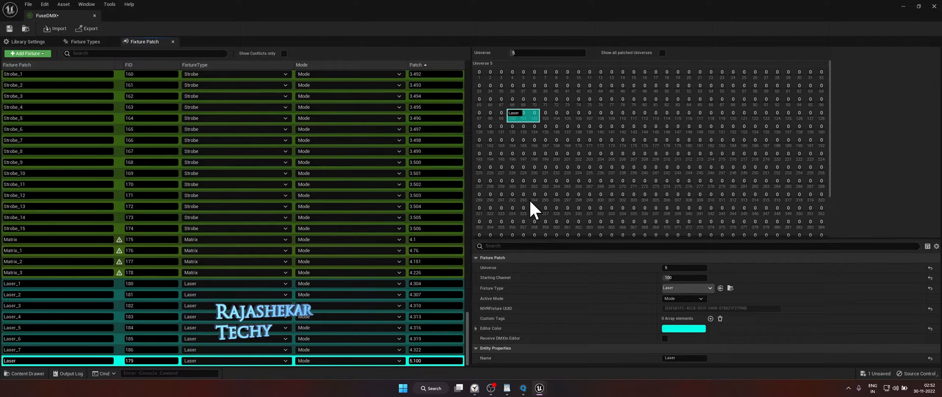
key("ctrl+z")
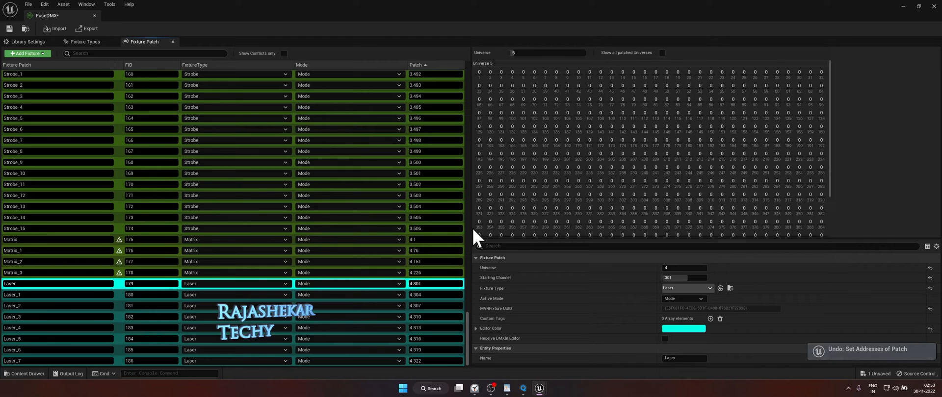
Step: Try moving all fixtures from Laser through Laser_7 to Universe 5, and return them to Universe 4
scroll(472, 229, "down", 2)
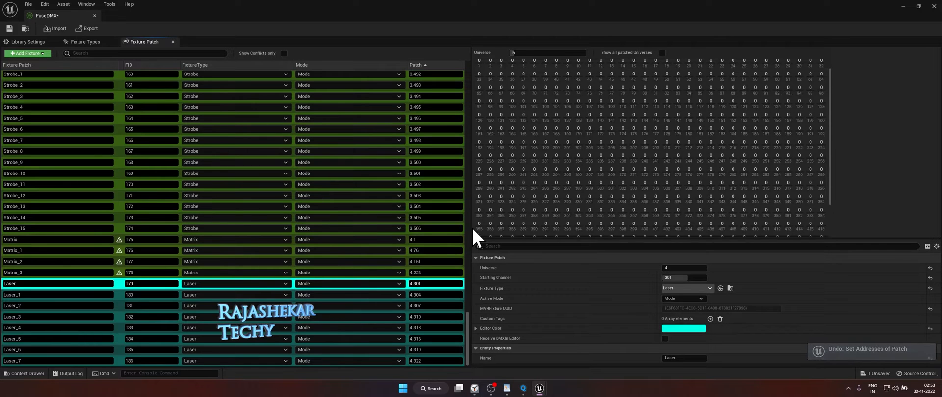
left_click(38, 284)
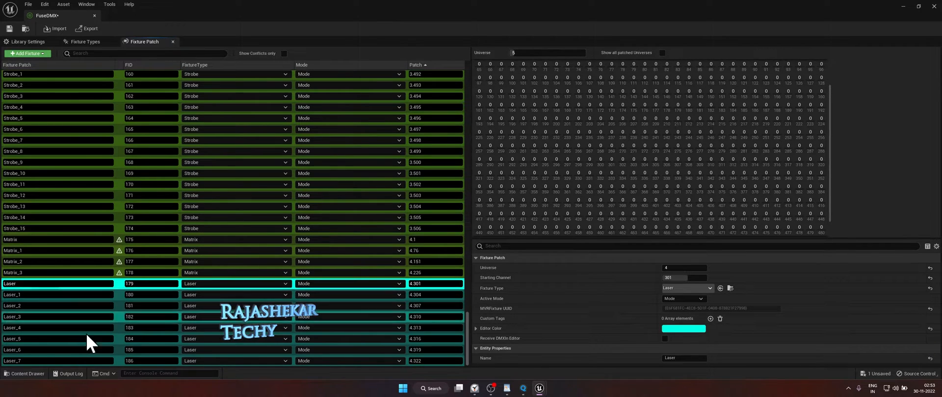
left_click(22, 364, "shift")
left_click(686, 267)
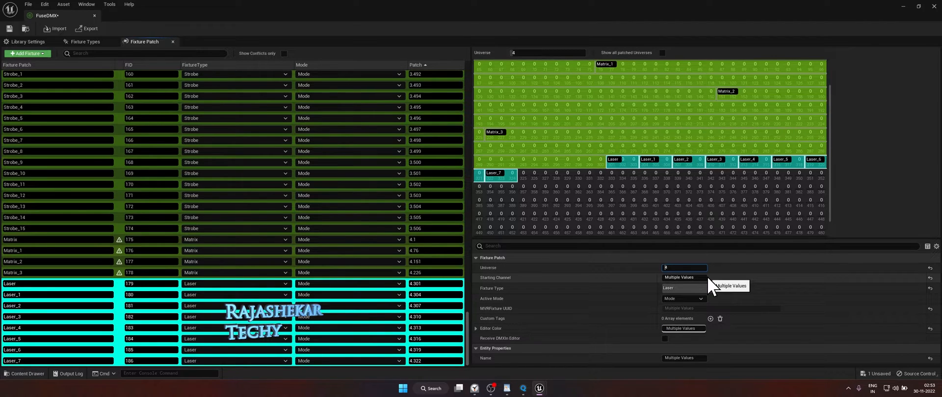
key("ctrl+a")
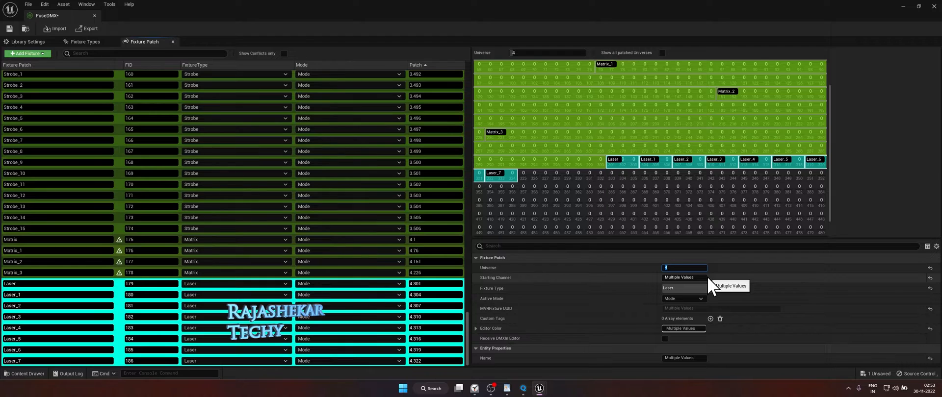
type("5")
key("Return")
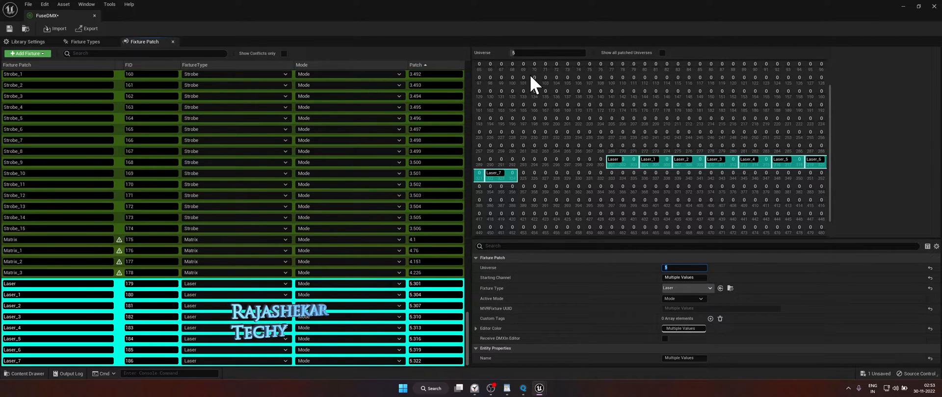
type("4")
key("Return")
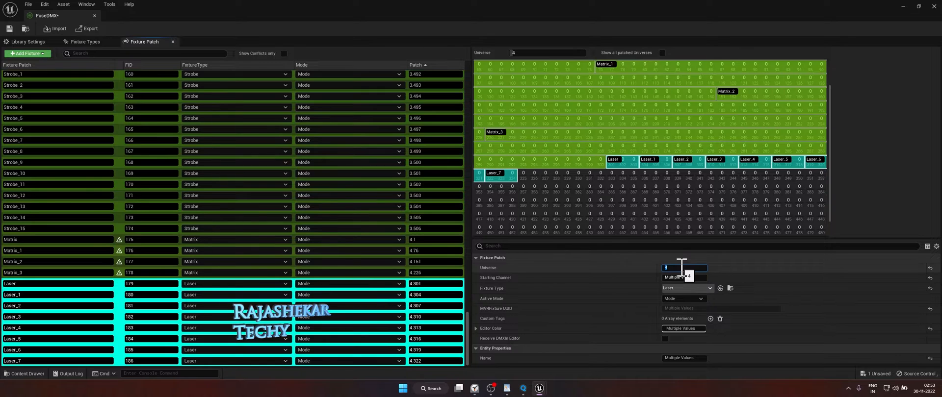
Step: Select the first Laser patch and review the fixtures listed above it
left_click(429, 284)
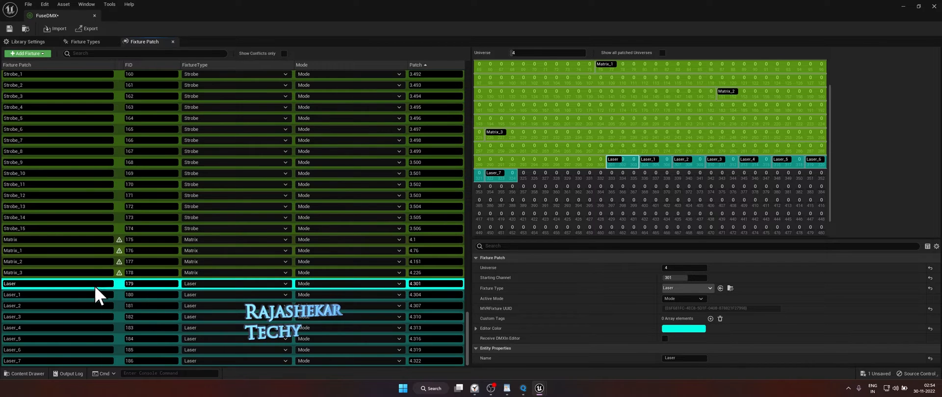
scroll(340, 282, "up", 2)
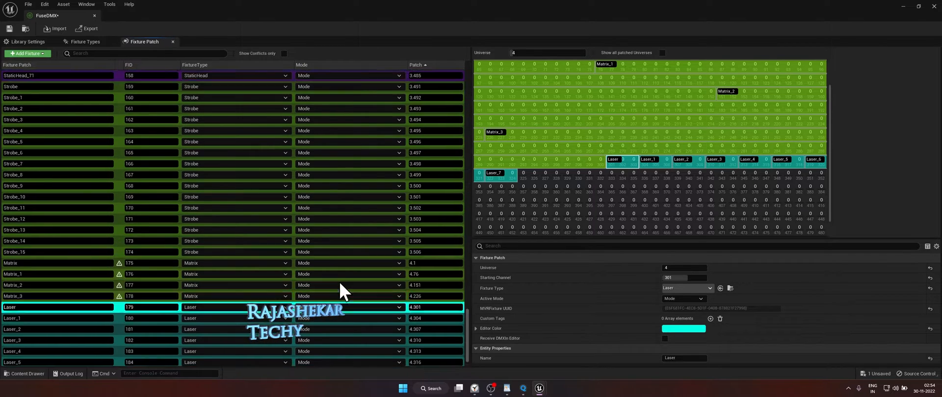
scroll(339, 282, "up", 3)
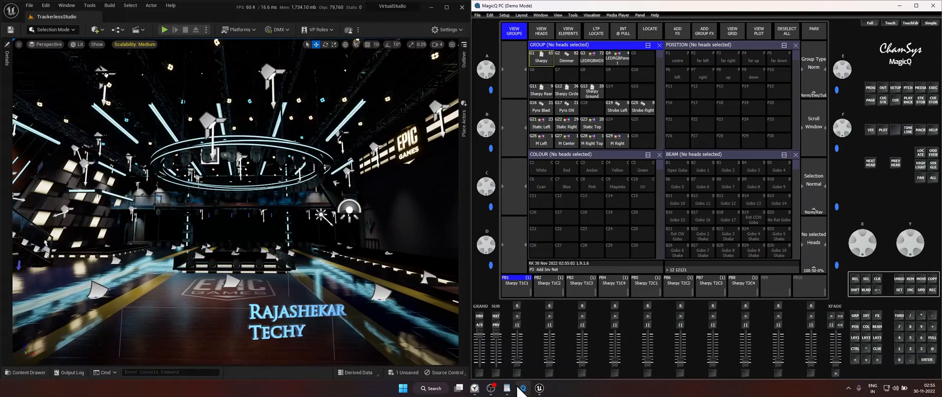
Step: Activate the Sharpy T1C1 playback in MagicQ and check Unreal Engine's engine scalability settings
left_click(517, 316)
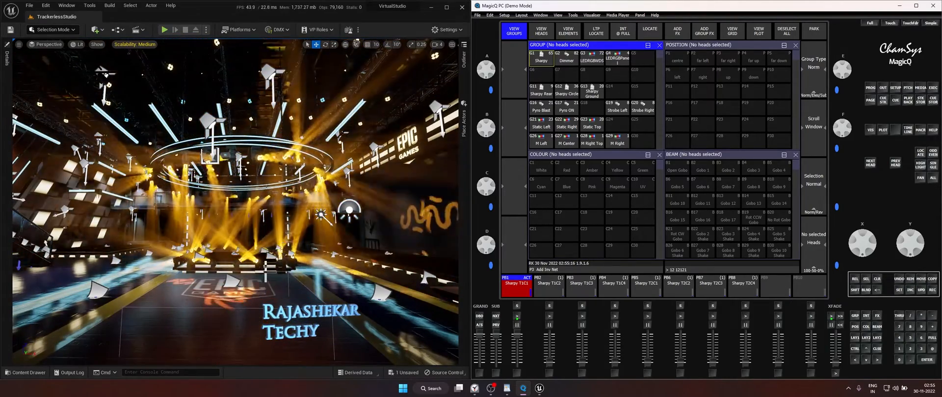
left_click(451, 30)
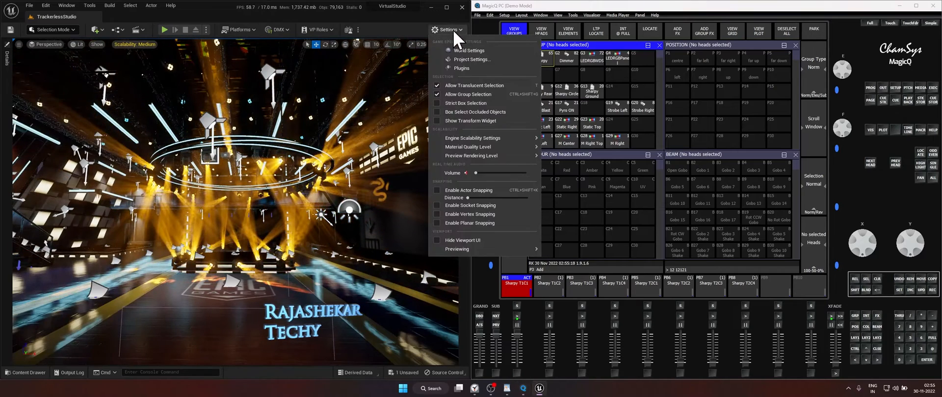
mouse_move(469, 139)
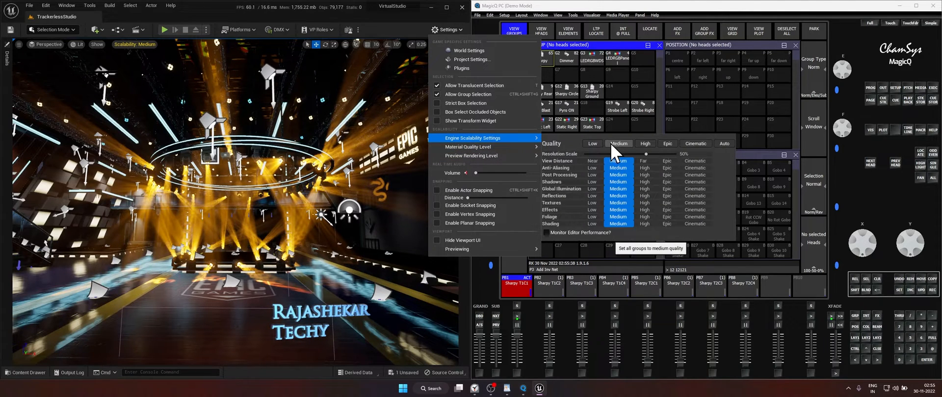
left_click(370, 218)
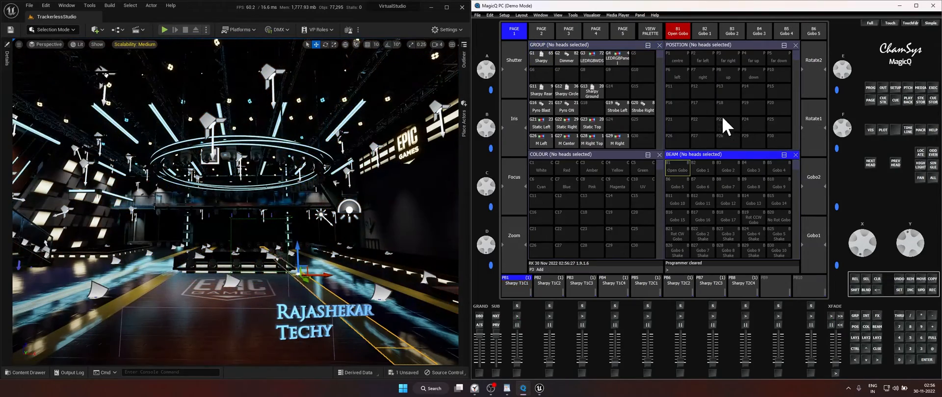
Step: In MagicQ, select the Sharpy Circle group, locate its heads and colour them Red
left_click(568, 92)
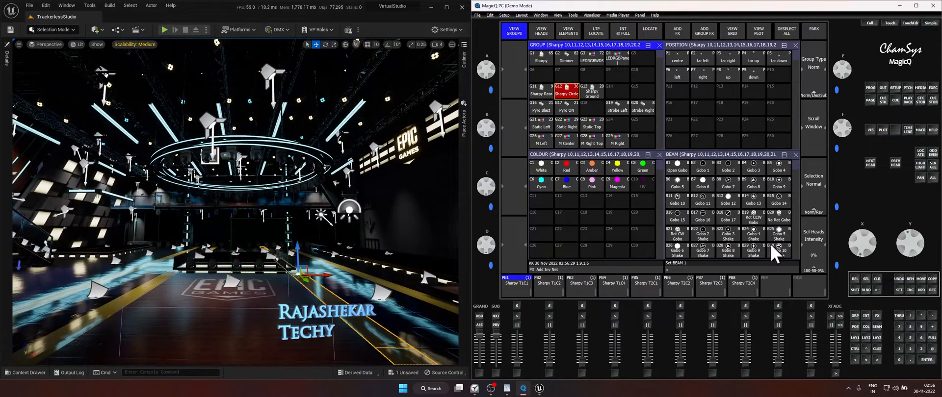
left_click(922, 155)
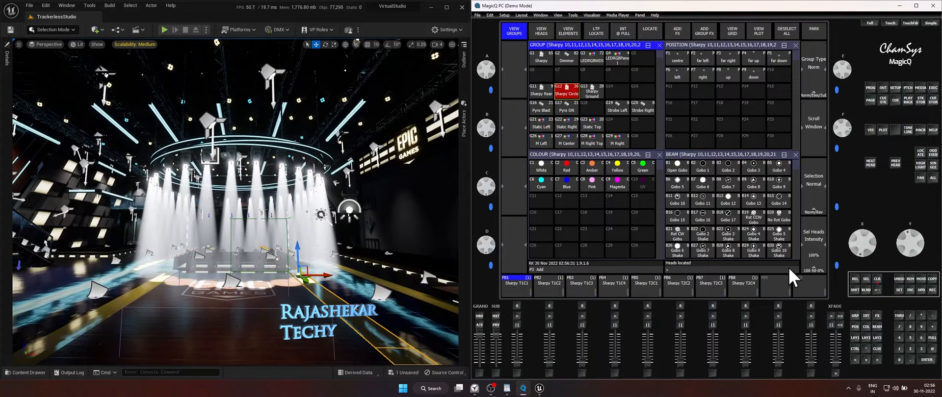
left_click(567, 169)
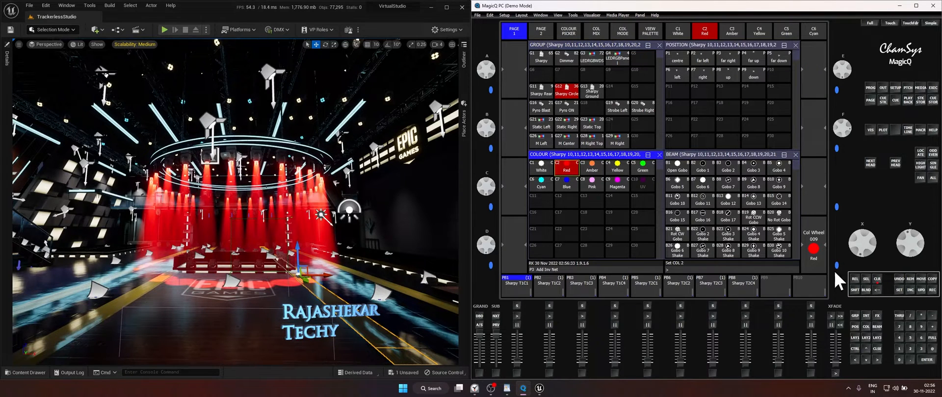
Step: Set the Sharpy Circle heads' tilt to 38 and apply Gobo 7 to their beams
left_click(708, 46)
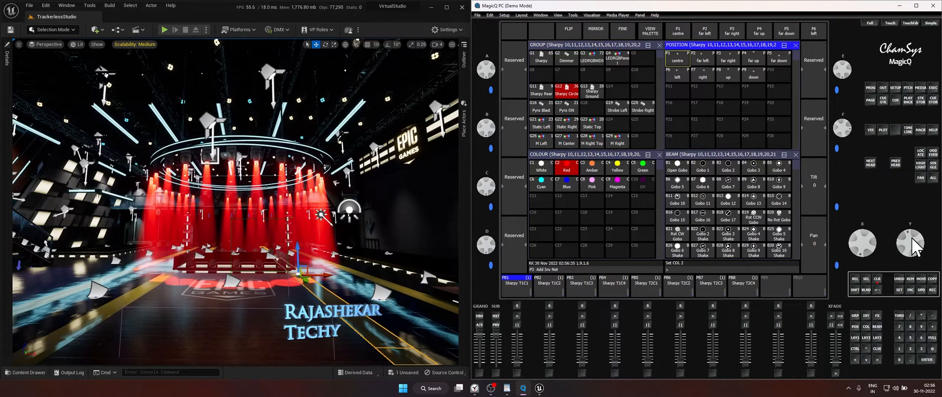
left_click_drag(911, 244, 924, 270)
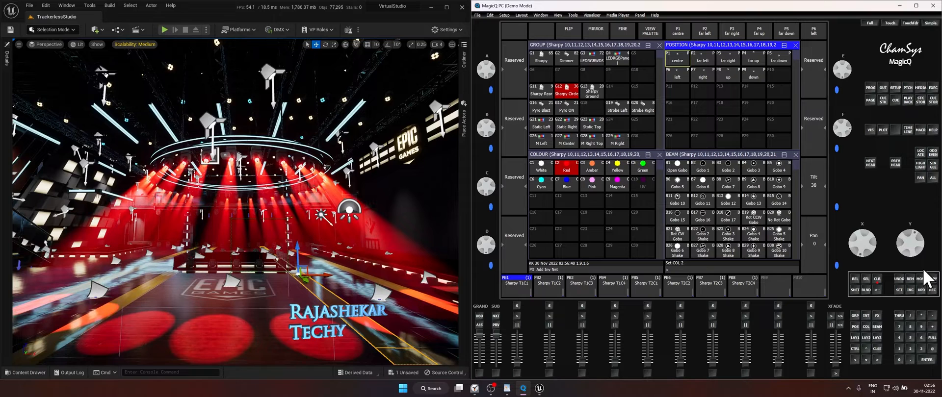
left_click(678, 183)
left_click(702, 183)
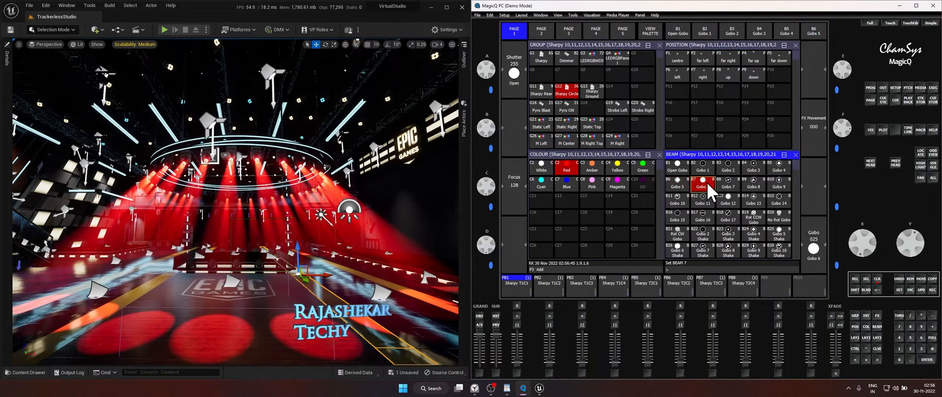
left_click(735, 186)
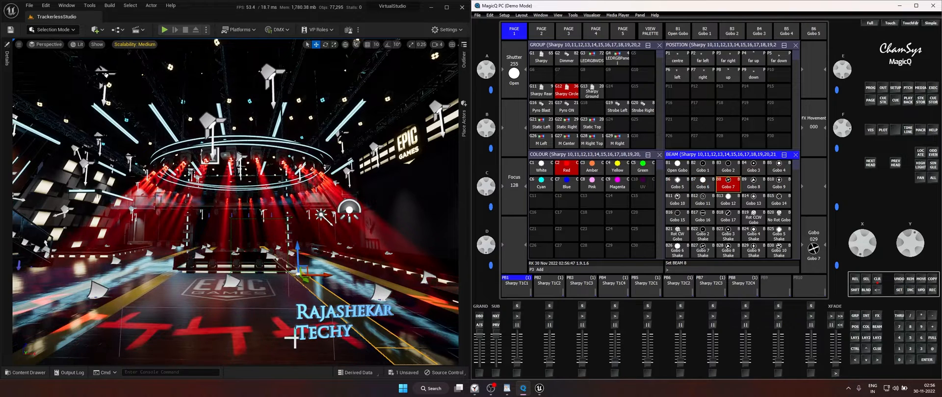
Step: Switch the Sharpy Circle heads' beams through Gobo 9 and Gobo 10 to Gobo 11 and inspect the floor projections
left_click(779, 185)
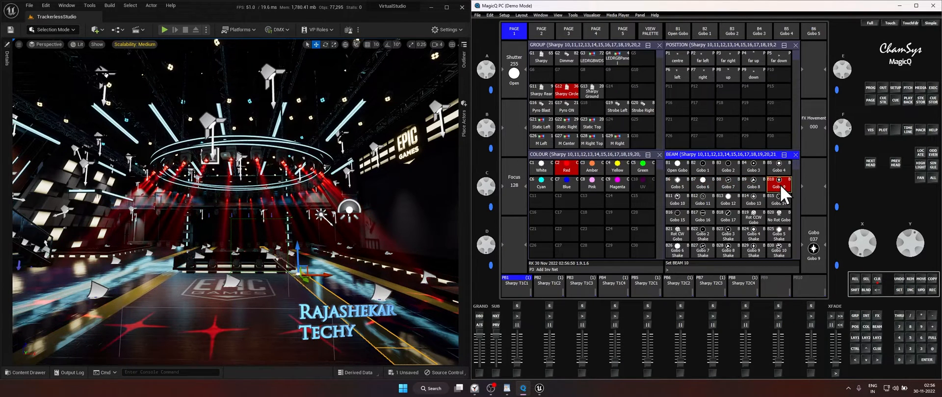
left_click(678, 211)
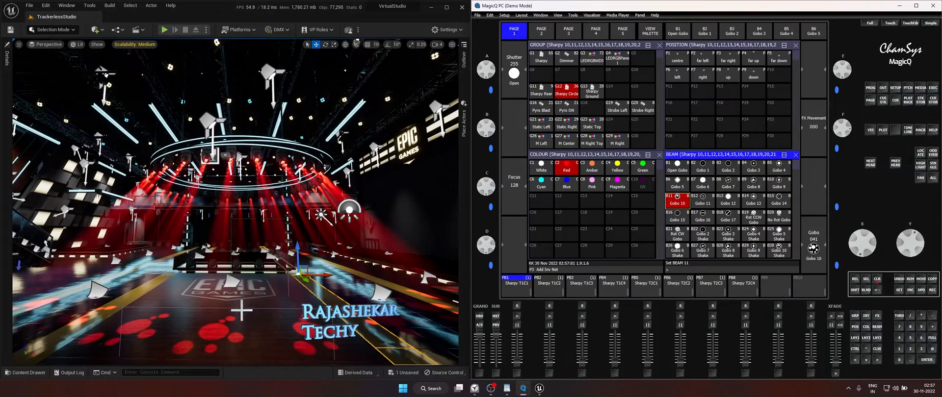
left_click(702, 199)
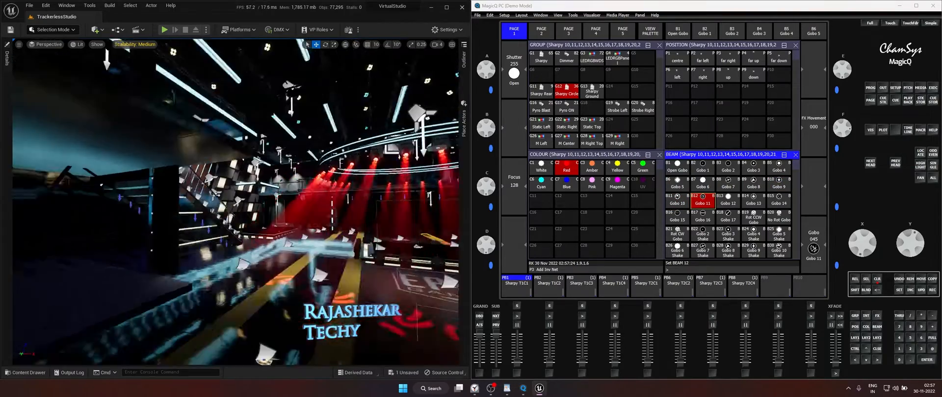
right_click_drag(305, 213, 298, 236)
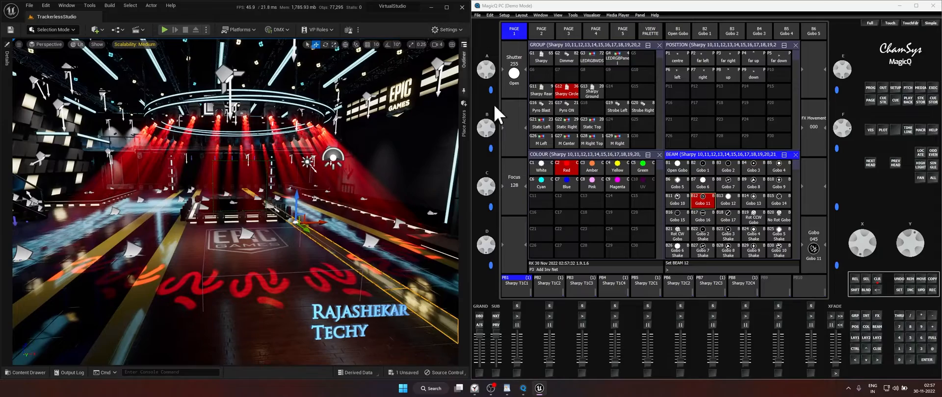
right_click_drag(355, 134, 332, 117)
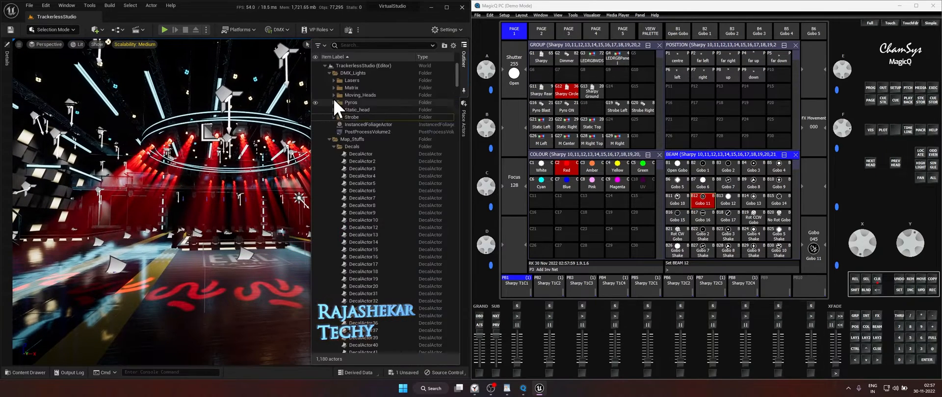
Step: In Unreal Engine's Moving_Heads folder, select the Center_Floor fixtures from Moving Head_45 through Moving Head_64
left_click(333, 97)
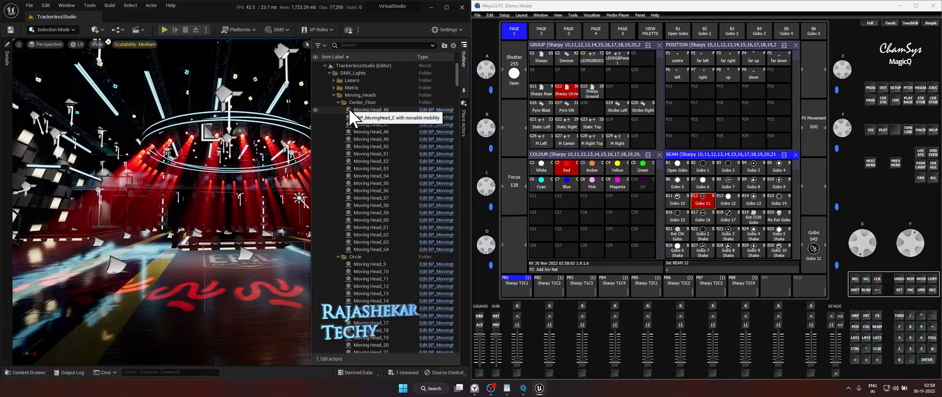
left_click(349, 109)
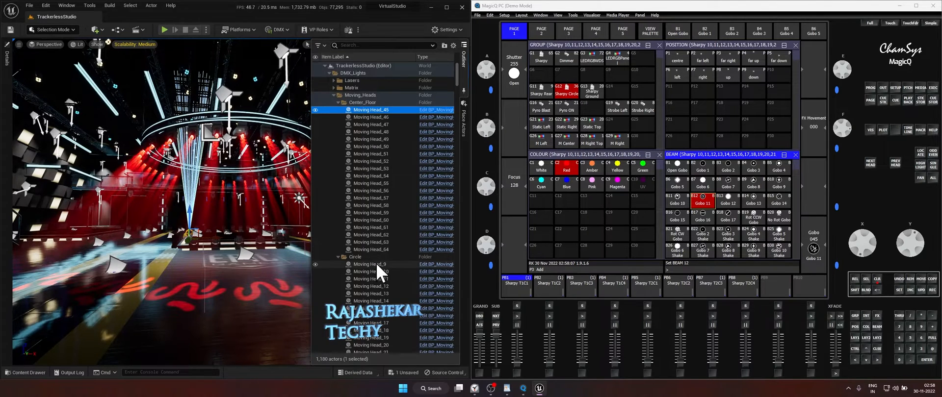
left_click(372, 249, "shift")
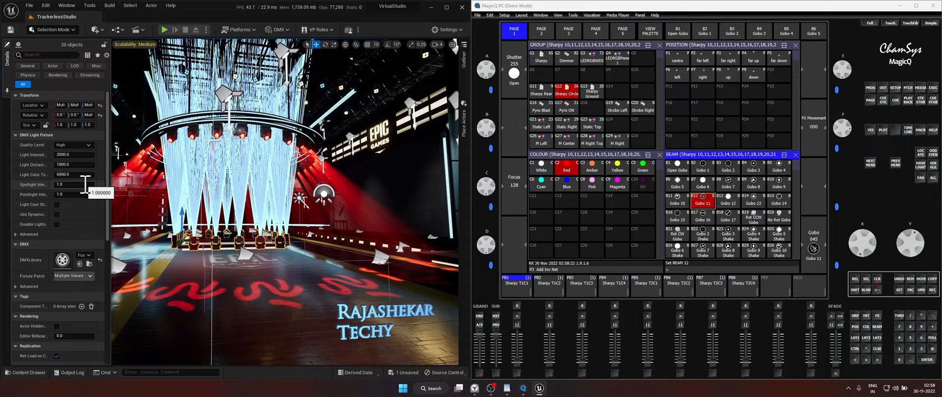
Step: Review the DMX light fixture properties and Quality Level options of the selected Center_Floor moving heads
left_click_drag(112, 191, 175, 147)
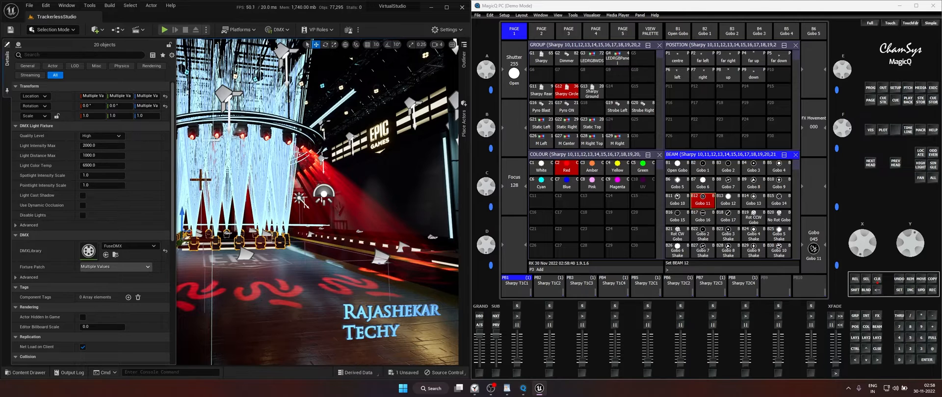
left_click(121, 137)
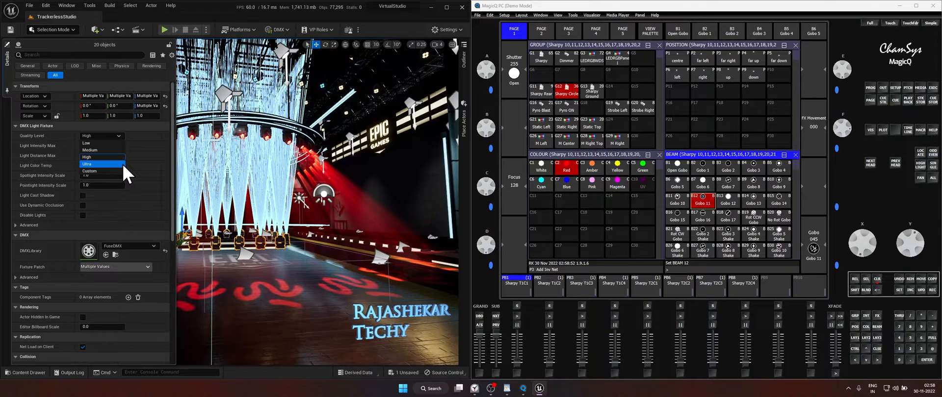
left_click(156, 178)
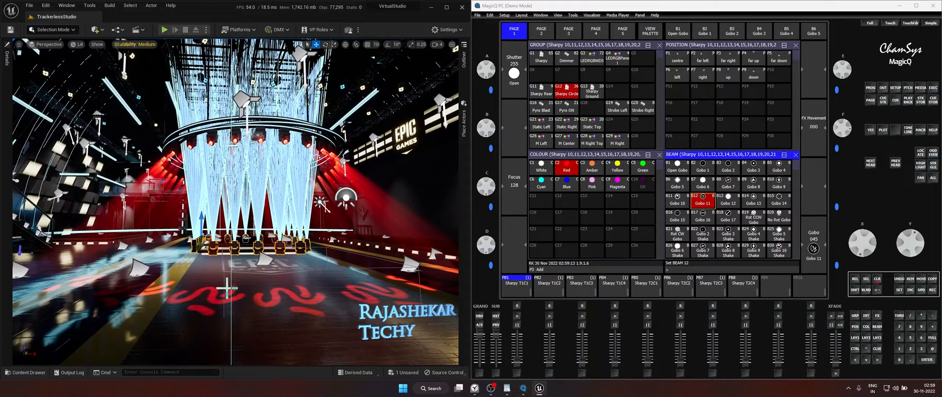
left_click(8, 61)
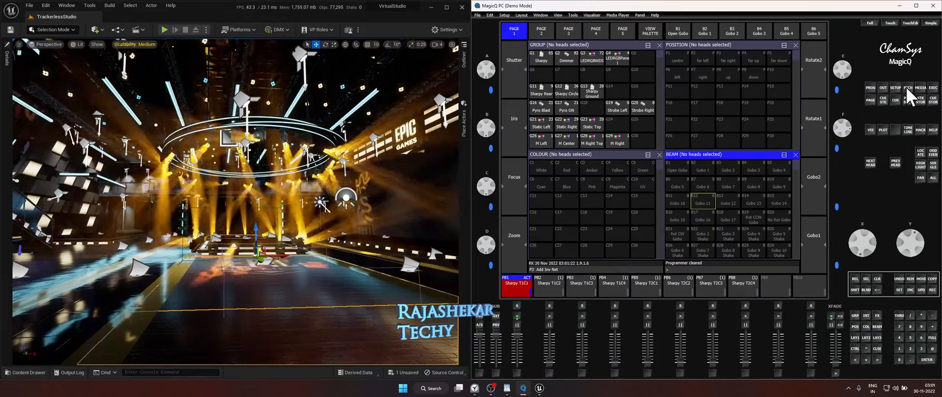
Step: In MagicQ, open the patched channels and select the Shutter attribute of the first Clay Paky Sharpy
left_click(907, 89)
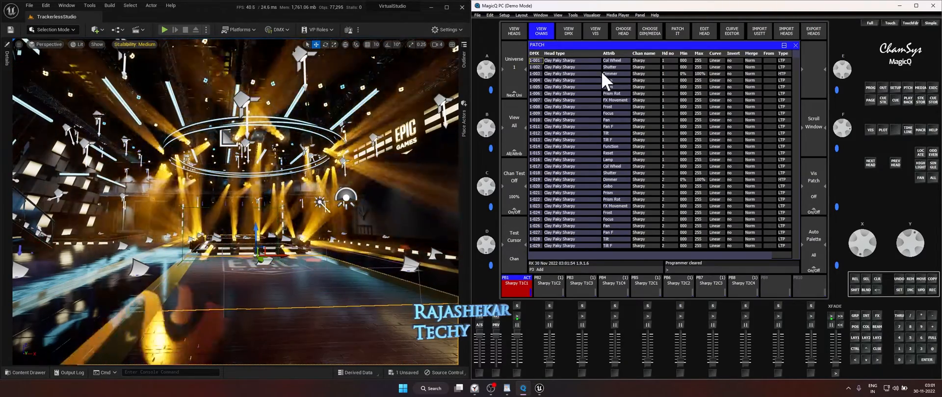
left_click(619, 68)
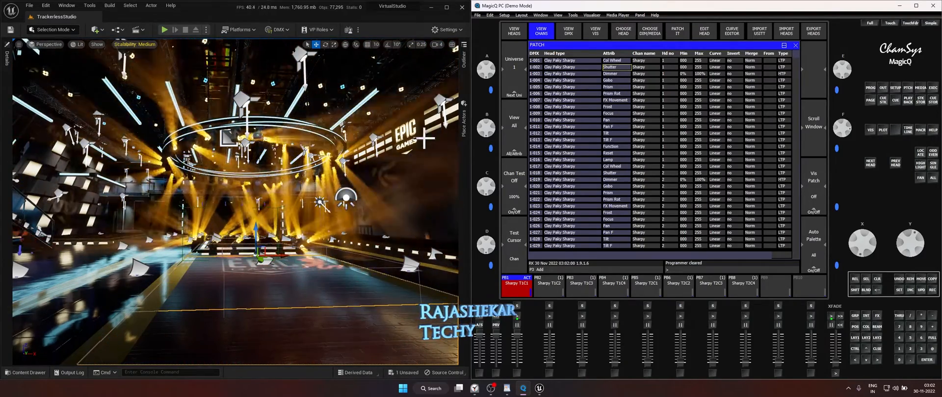
Step: In Unreal Engine, open the FuseDMX library beside MagicQ and show its fixture types
left_click(347, 199)
key("ctrl+space")
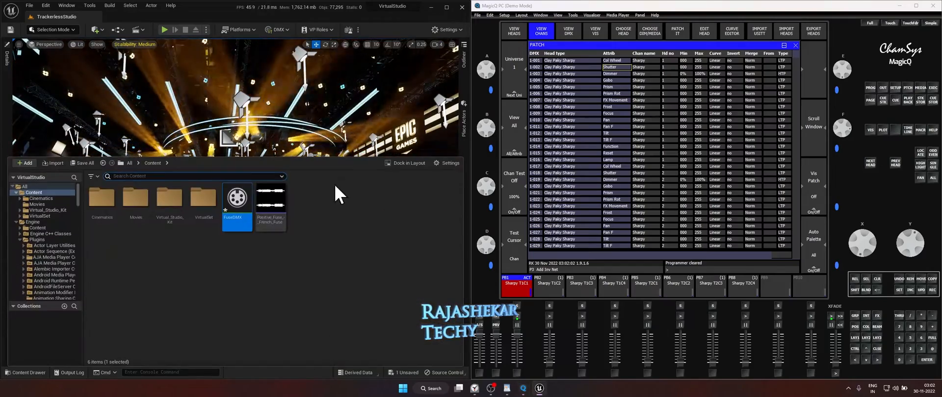
double_click(237, 196)
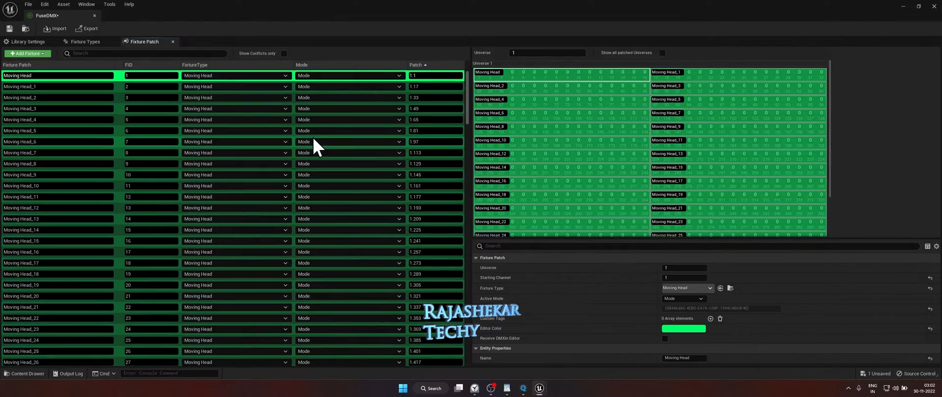
key("super+Left")
left_click(85, 42)
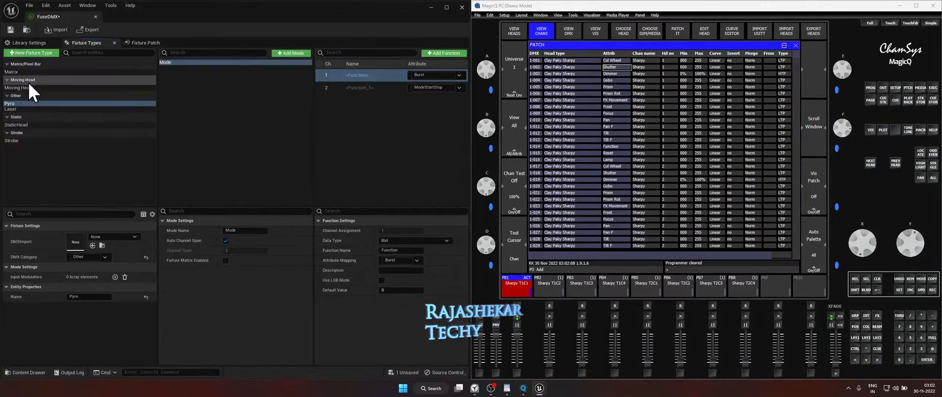
Step: Compare the Moving Head fixture type's function list with the Sharpy channel attributes patched in MagicQ
left_click(28, 88)
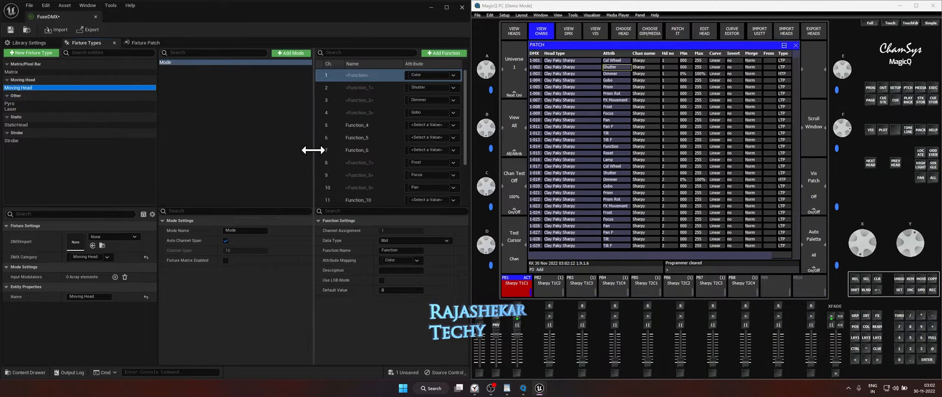
left_click_drag(313, 150, 239, 141)
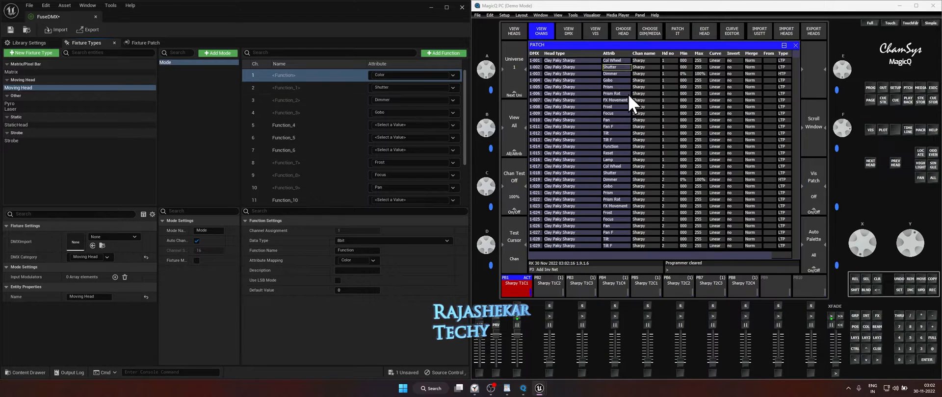
scroll(419, 126, "down", 5)
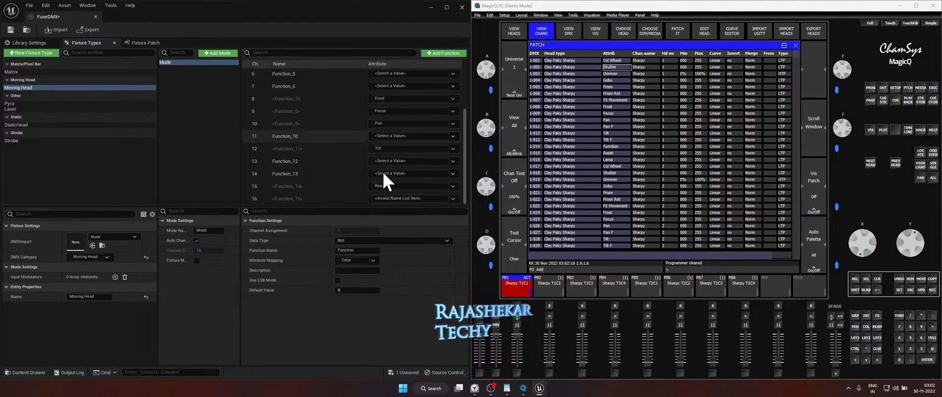
scroll(357, 191, "up", 5)
Step: Assign the Prism attribute to channel 5 (Function_4) of the Moving Head fixture type
left_click(324, 125)
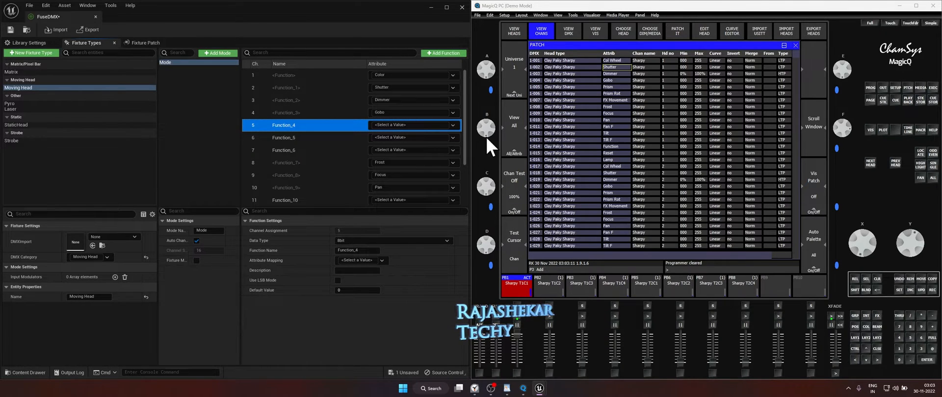
left_click(458, 125)
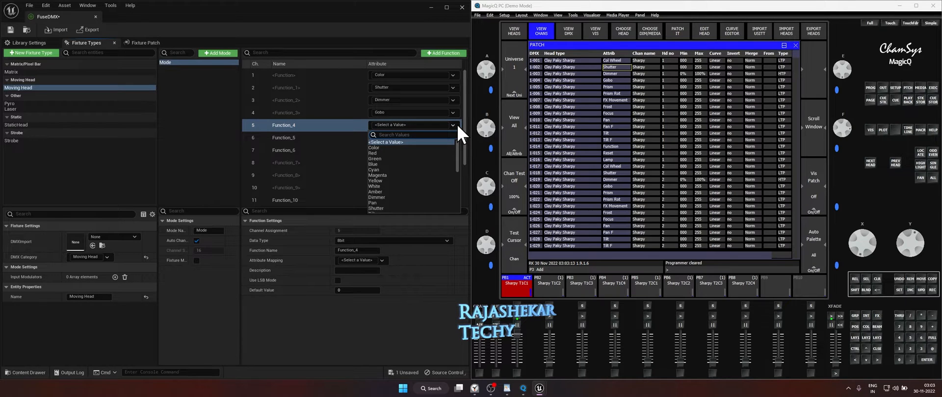
type("pris")
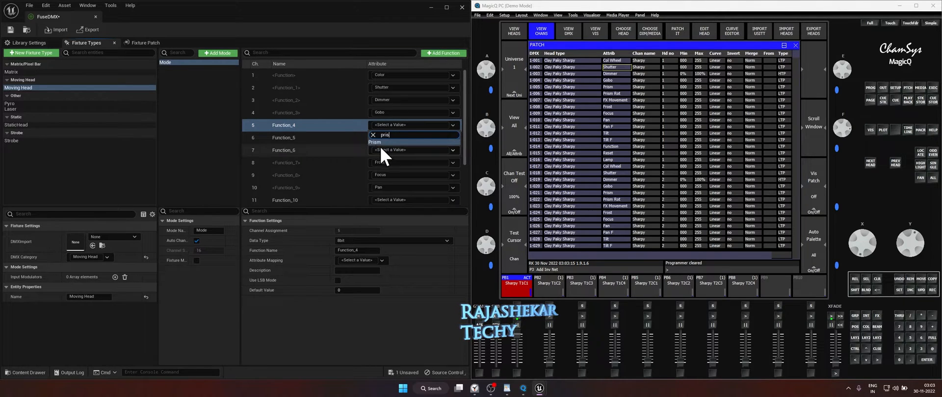
left_click(374, 142)
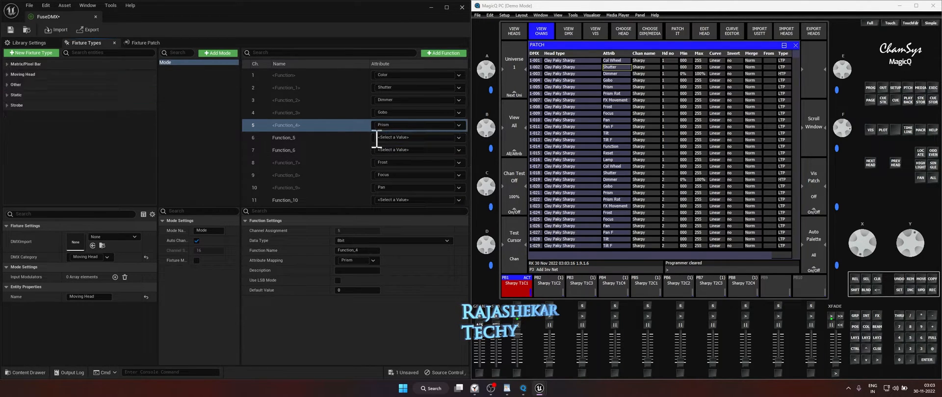
Step: Check the attribute choices for channel 6 (Function_5) and leave the channel unassigned
left_click(449, 136)
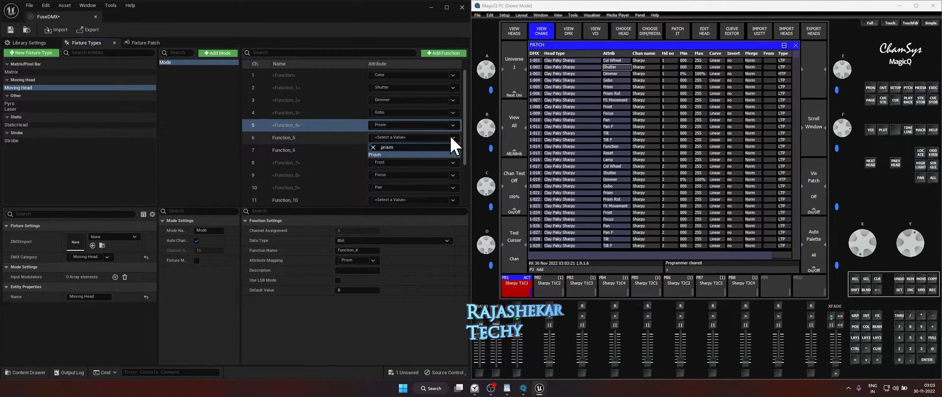
key("ctrl+a")
key("BackSpace")
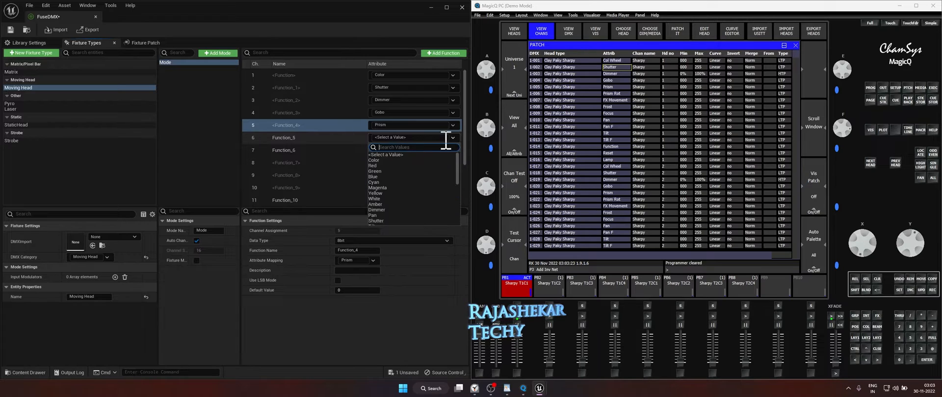
left_click(390, 155)
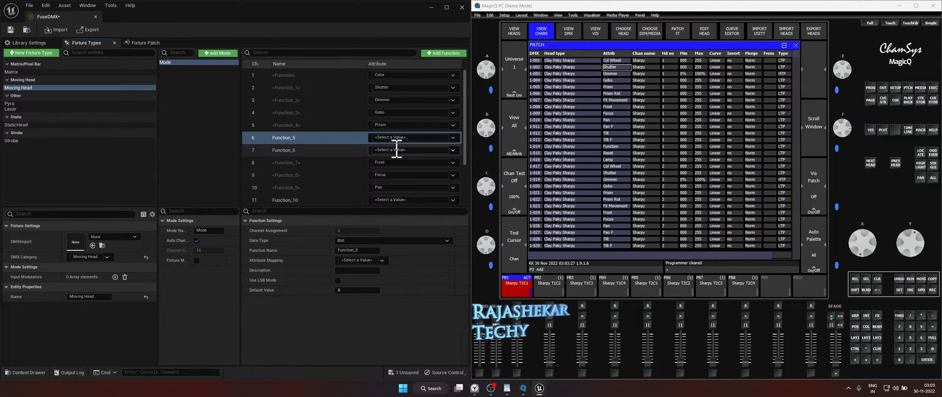
Step: Search the attribute choices of channel 7 (Function_6) for "fx" and leave the channel unassigned
left_click(453, 151)
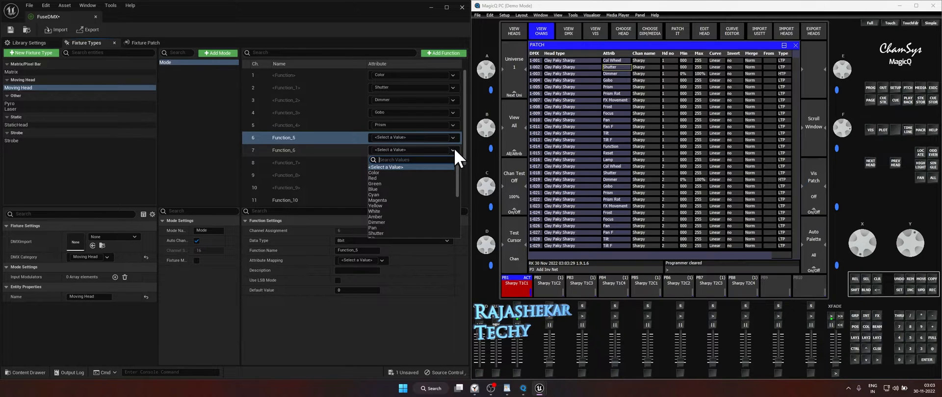
type("fx")
key("BackSpace")
key("BackSpace")
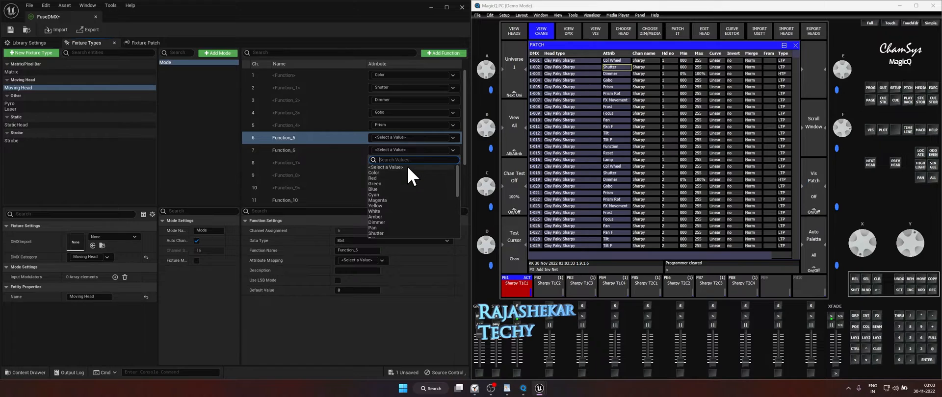
left_click(407, 167)
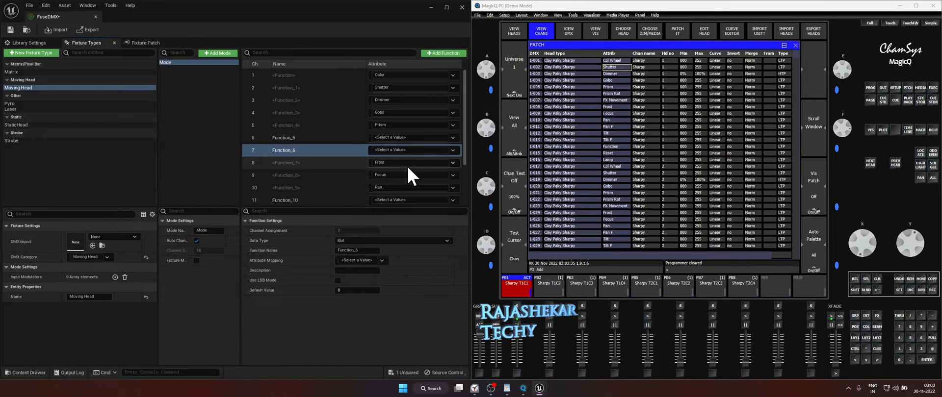
Step: Search the attribute choices of channel 11 (Function_10) for "pan f" and leave the channel unassigned
scroll(407, 189, "down", 1)
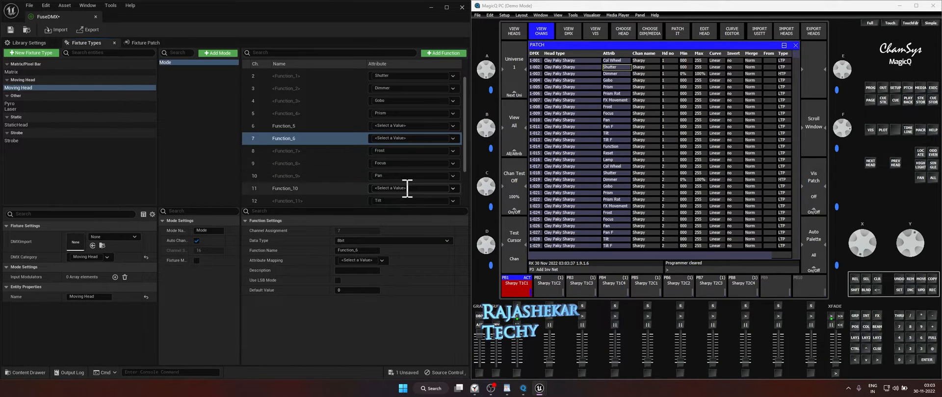
left_click(422, 189)
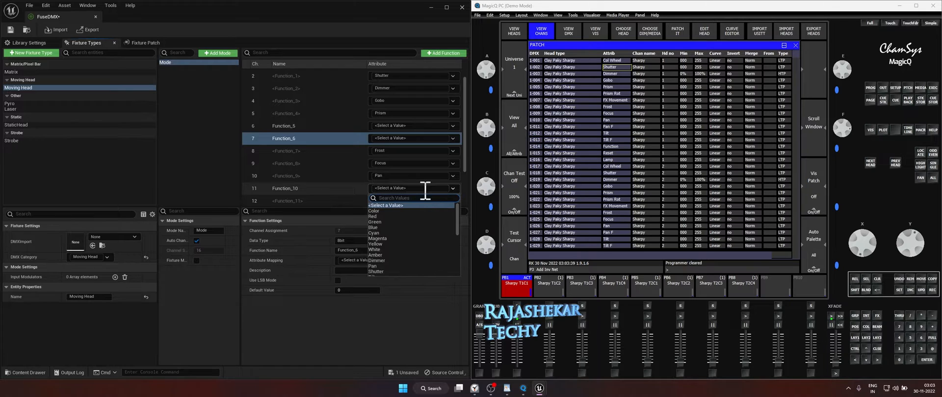
type("pan f")
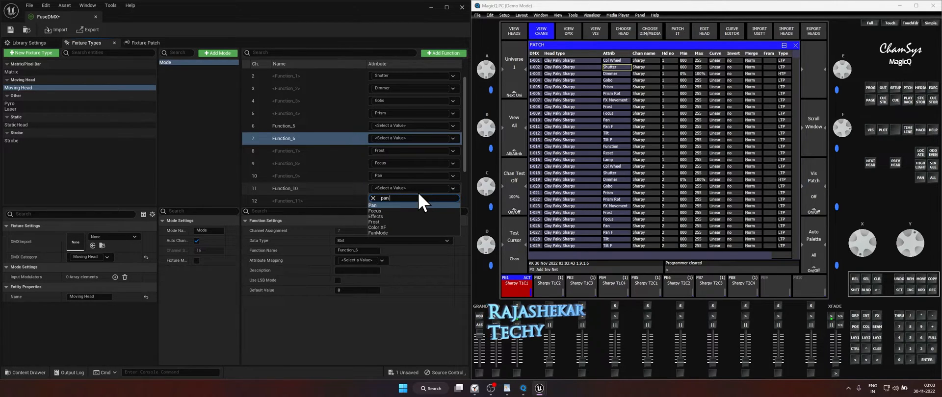
key("BackSpace")
key("BackSpace")
key("BackSpace")
key("BackSpace")
key("BackSpace")
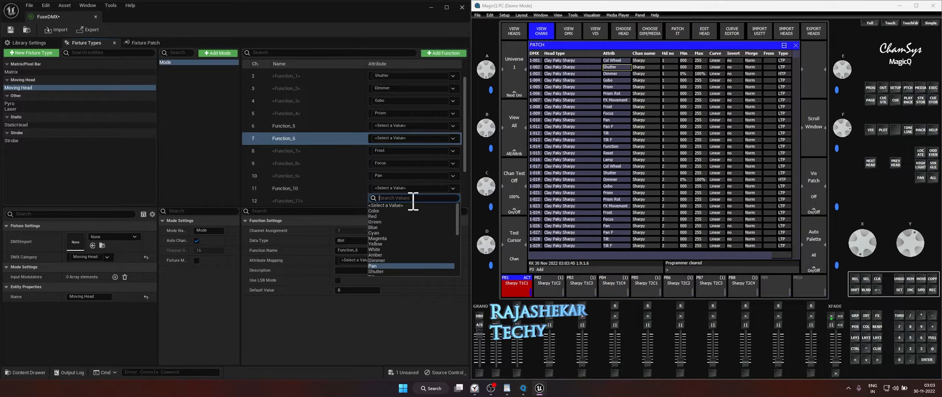
left_click(406, 204)
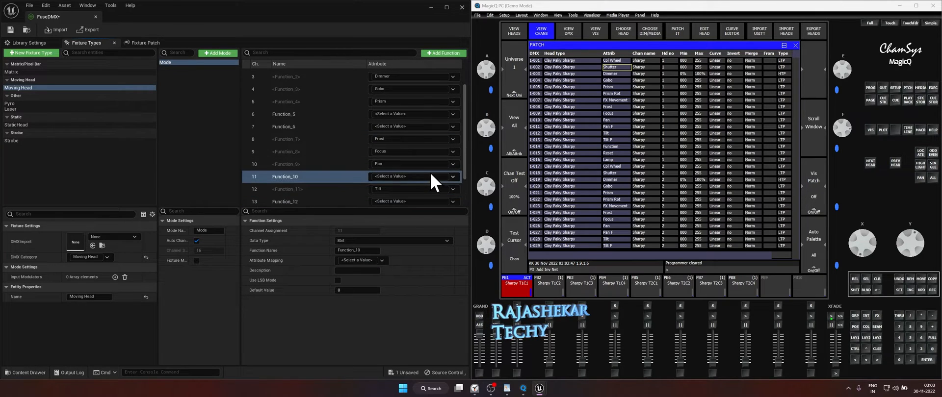
Step: Search the attribute choices of channel 14 (Function_13) for "func" and leave the channel unassigned
scroll(427, 176, "down", 1)
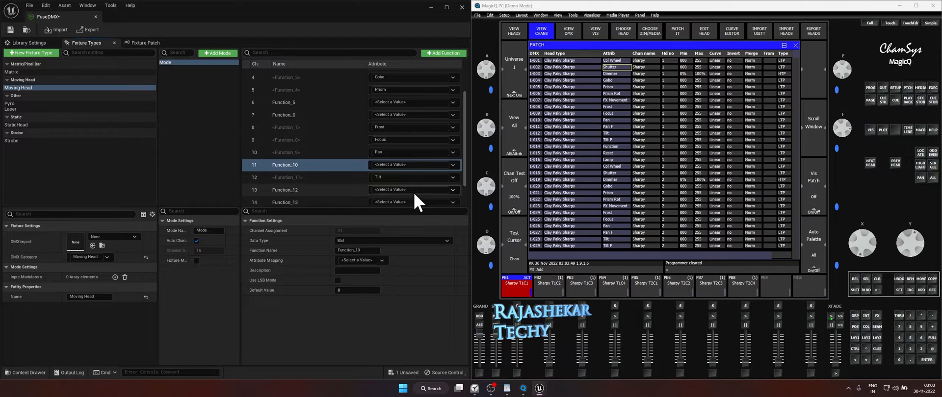
scroll(414, 193, "down", 2)
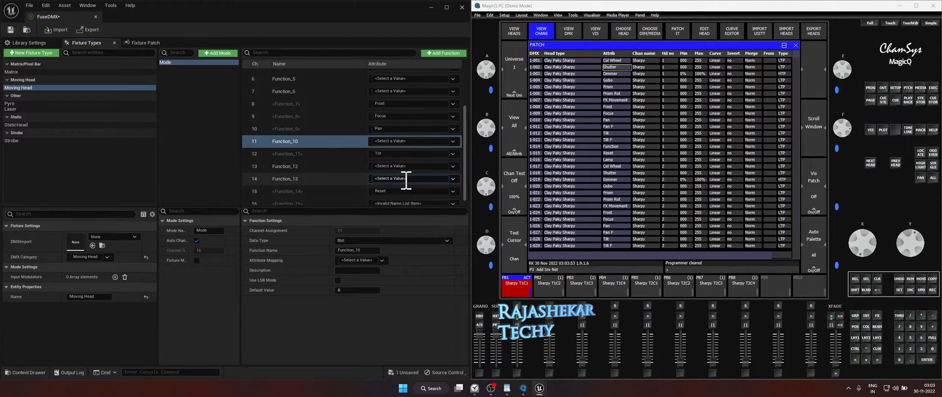
left_click(451, 178)
left_click(451, 178)
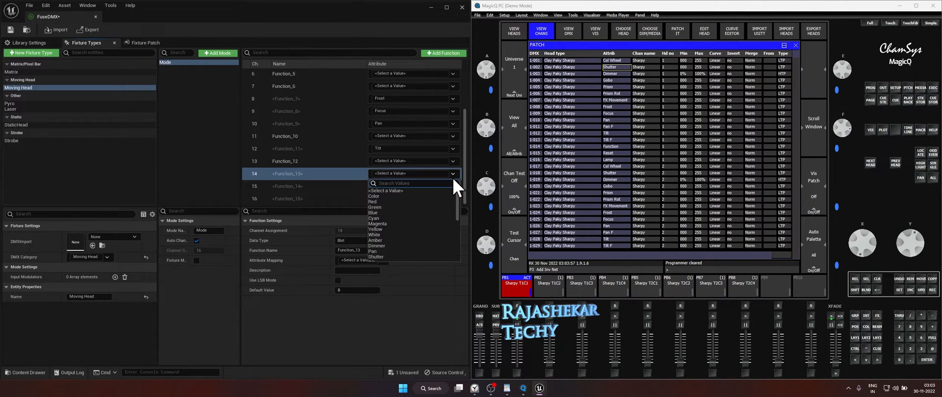
type("func")
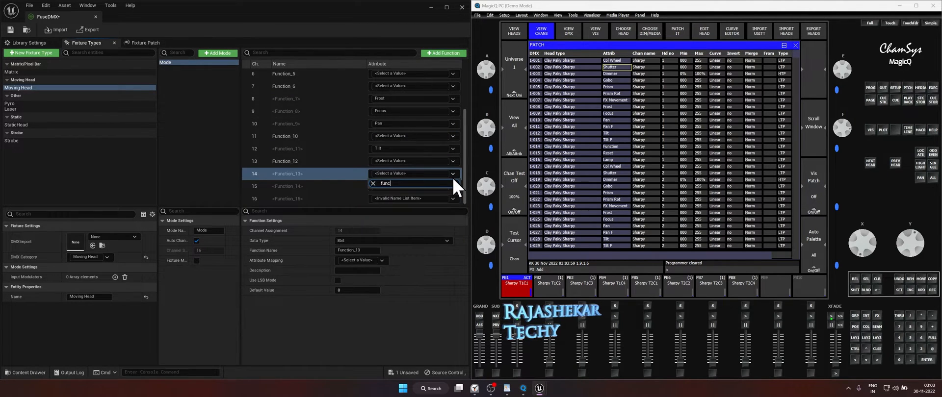
left_click(373, 182)
left_click(422, 191)
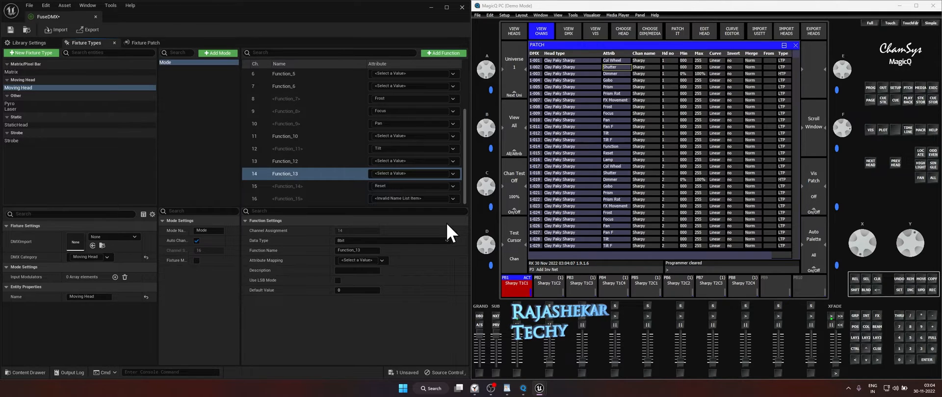
Step: Search the attribute choices of channel 16 (Function_15) for "lam", then set its attribute to <Select a Value>
left_click(453, 199)
type("lam")
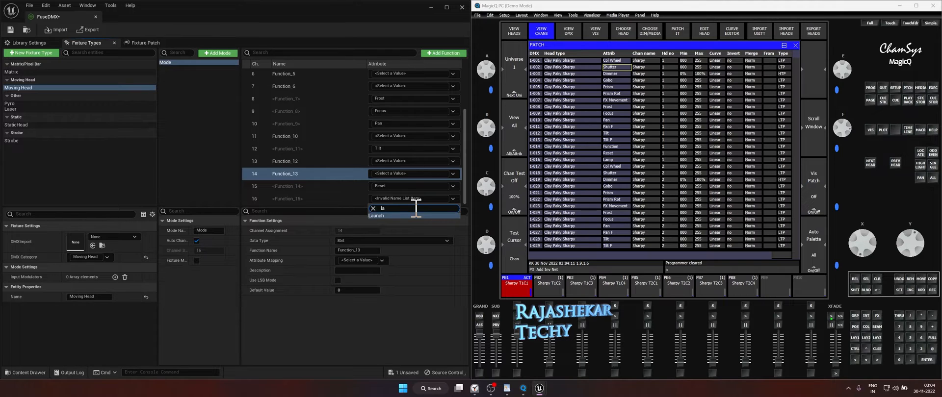
key("BackSpace")
key("BackSpace")
key("BackSpace")
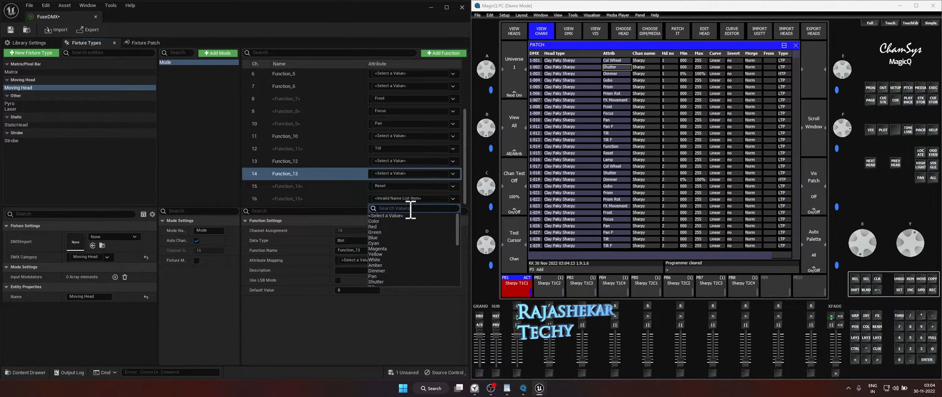
left_click(400, 215)
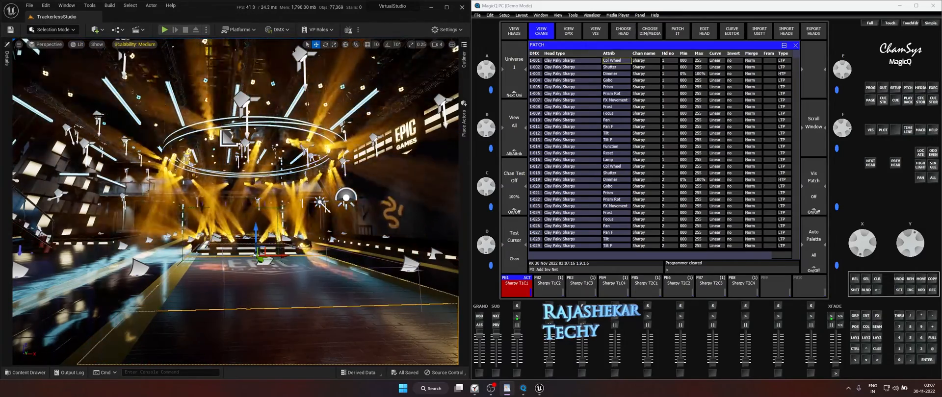
Step: Check the level editor's Receive DMX and Send DMX options and open the DMX plugin page of the project settings
left_click(287, 31)
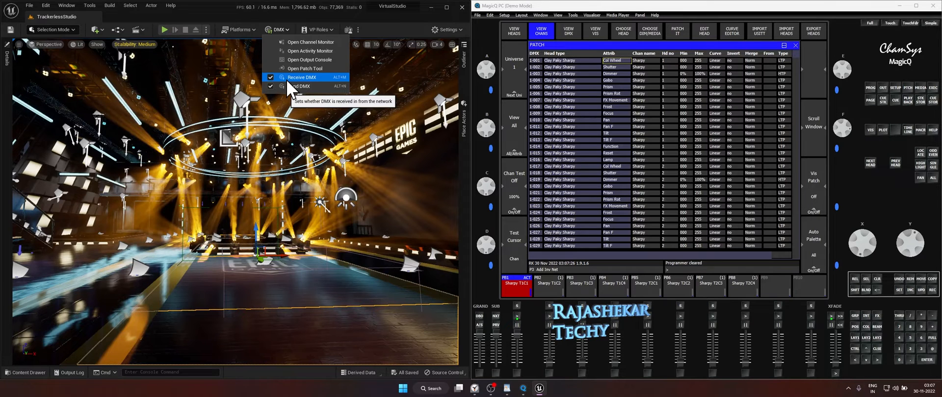
left_click(299, 19)
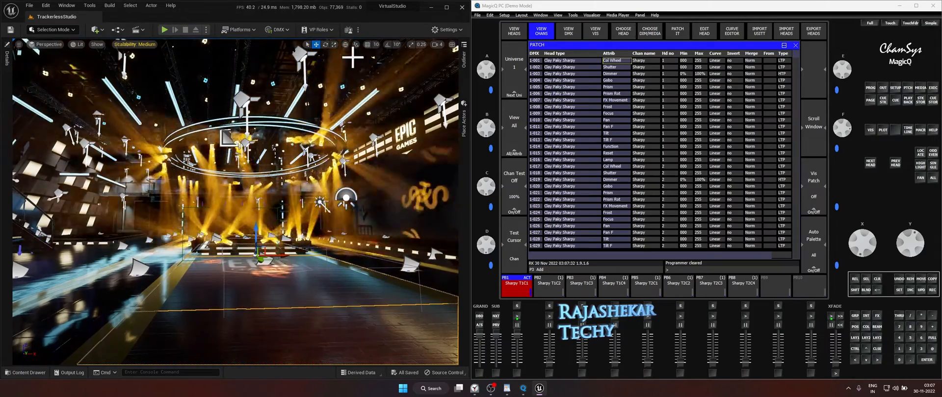
left_click(44, 5)
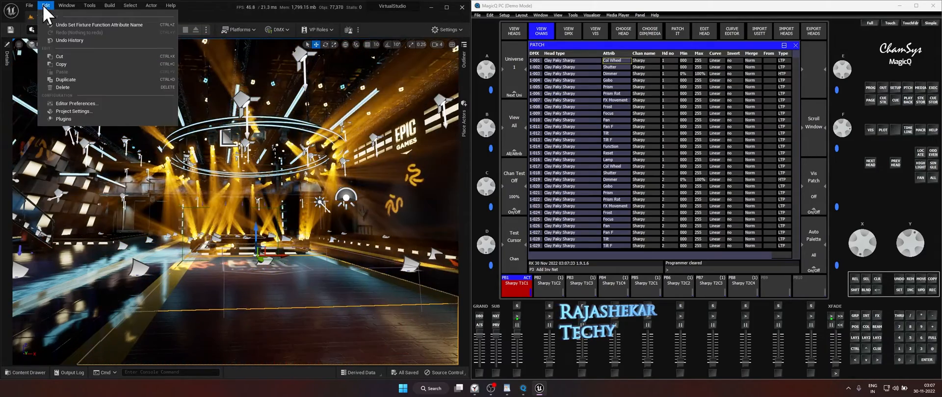
left_click(74, 111)
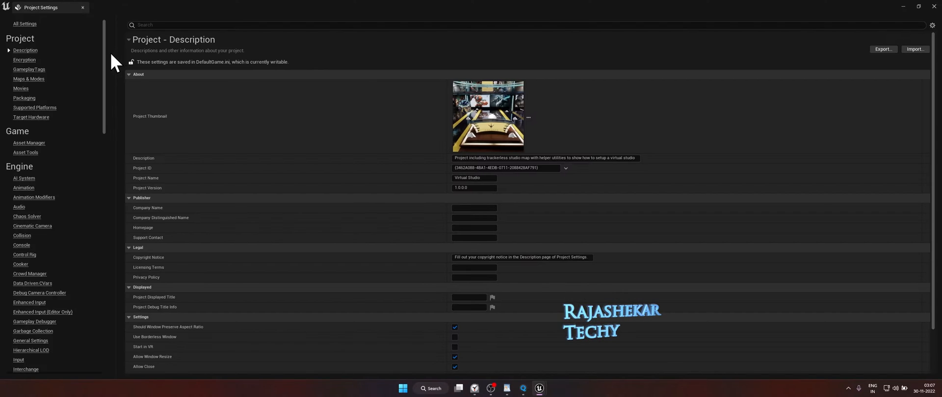
left_click_drag(111, 53, 110, 255)
left_click(19, 137)
Step: Examine the protocol, network address and universe settings of the DMX input and output ports, then close the project settings
left_click(134, 94)
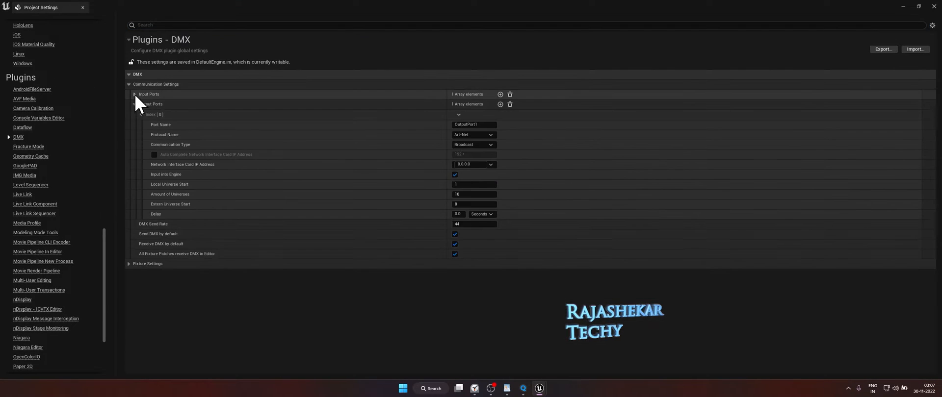
left_click(134, 104)
left_click(134, 95)
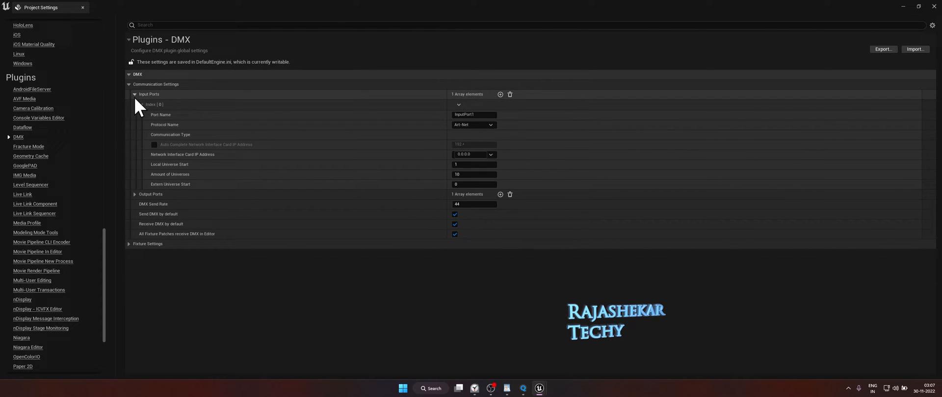
left_click(135, 195)
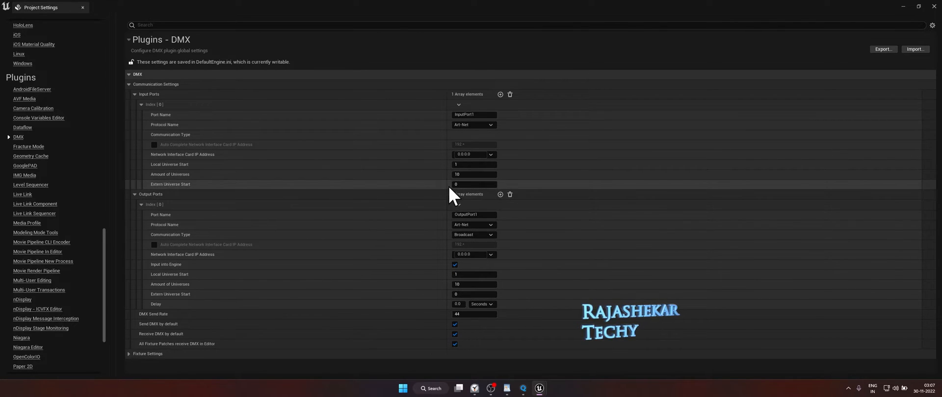
left_click(469, 294)
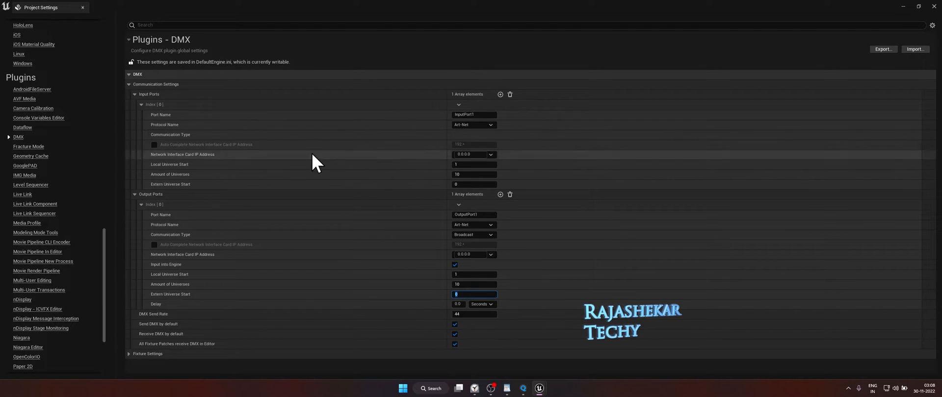
left_click(83, 7)
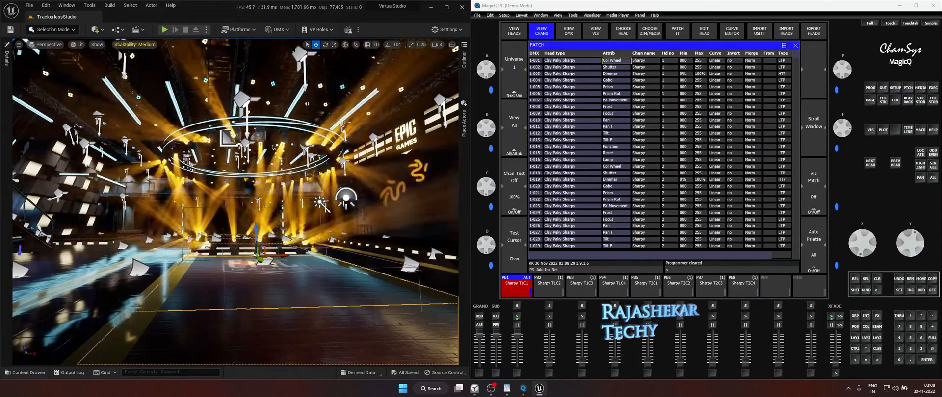
Step: Switch to MagicQ and examine the DMX I/O setup, checking universe 1's status choices without changing them
left_click(895, 88)
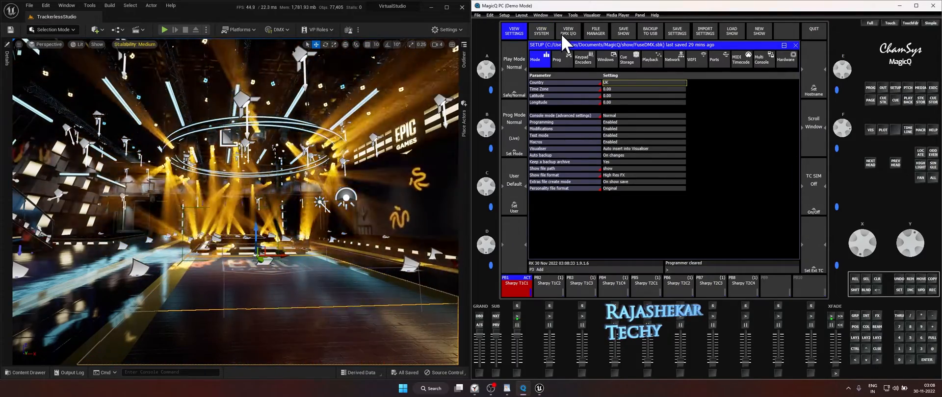
left_click(563, 34)
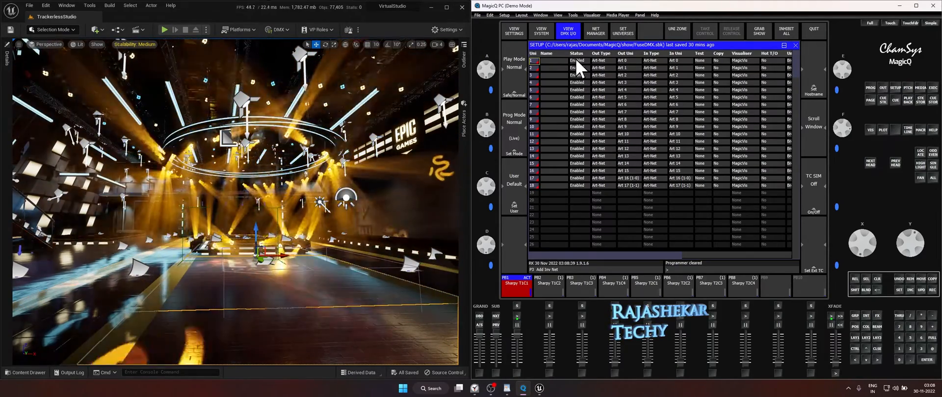
left_click(580, 61)
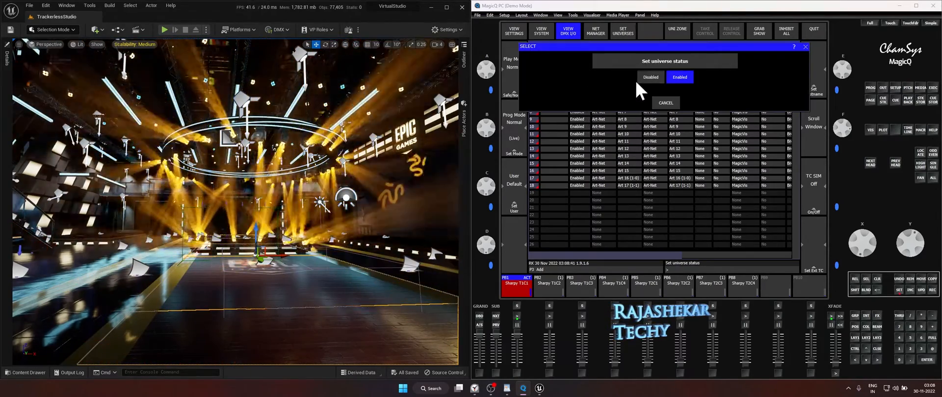
left_click(666, 103)
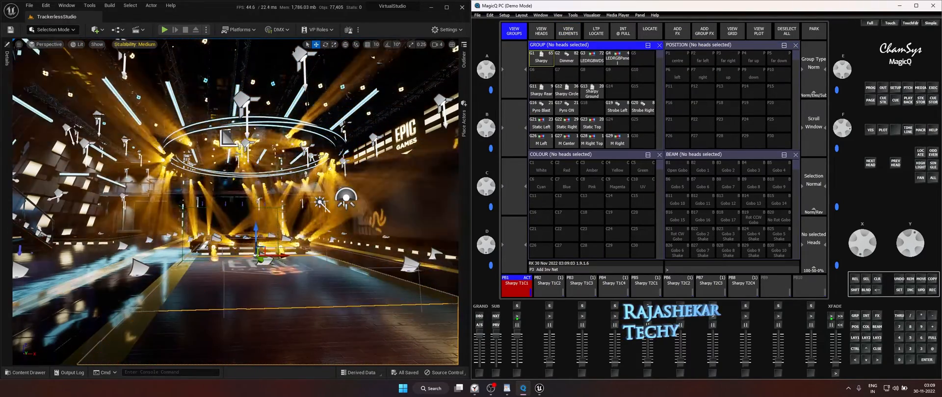
Step: Examine the Network settings in the MagicQ setup, including the IP address, Art-Net type and sACN transmit priority
left_click(896, 88)
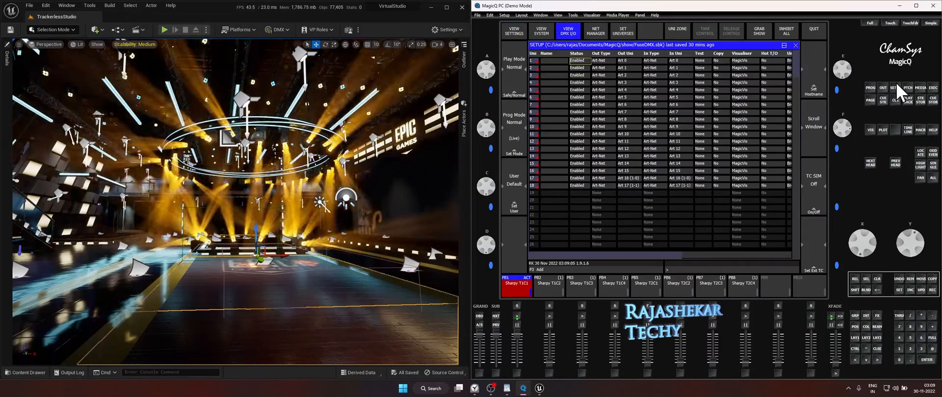
left_click(510, 32)
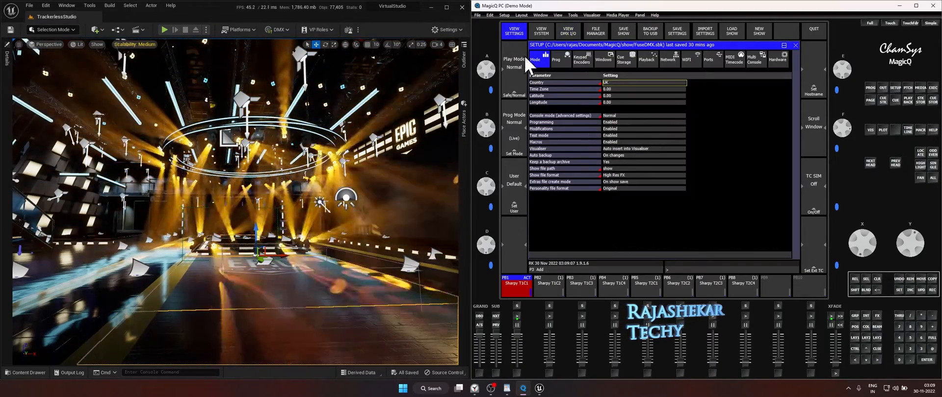
left_click(667, 61)
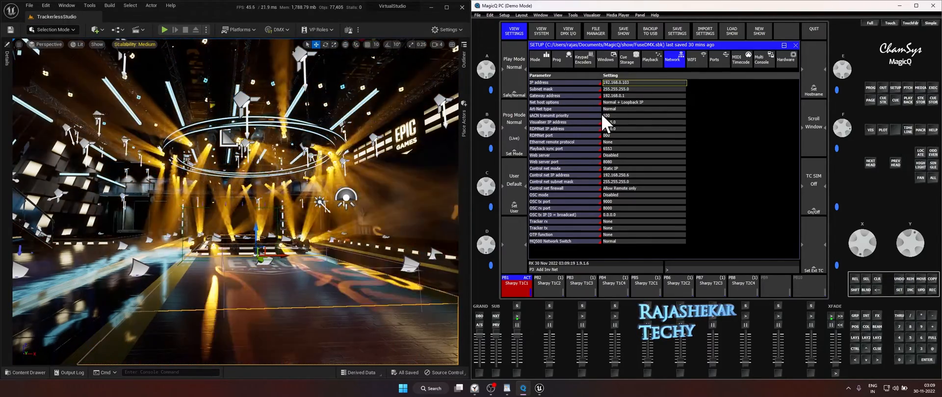
mouse_move(601, 115)
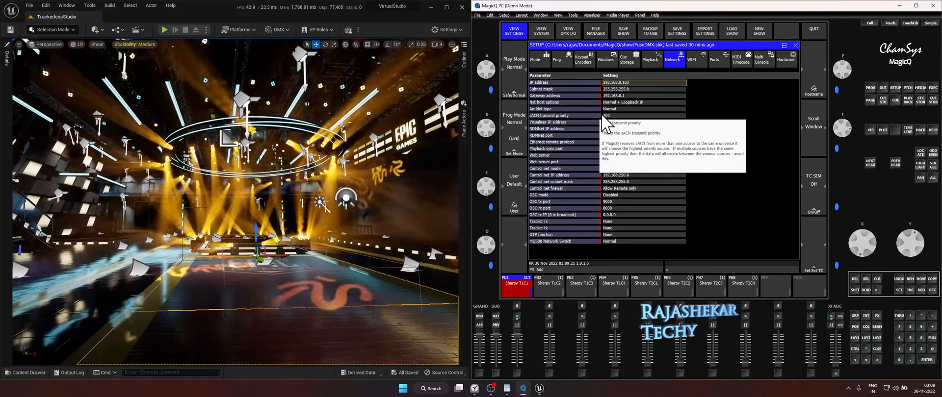